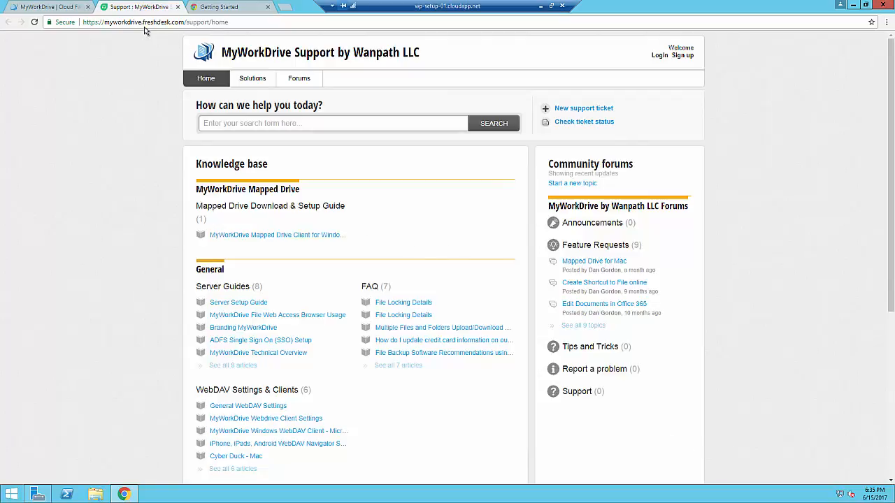
Step: Go back to the support site home, open the Server Setup Guide article and scroll through its prerequisites
{"action": "left_click", "coordinate": [61, 8]}
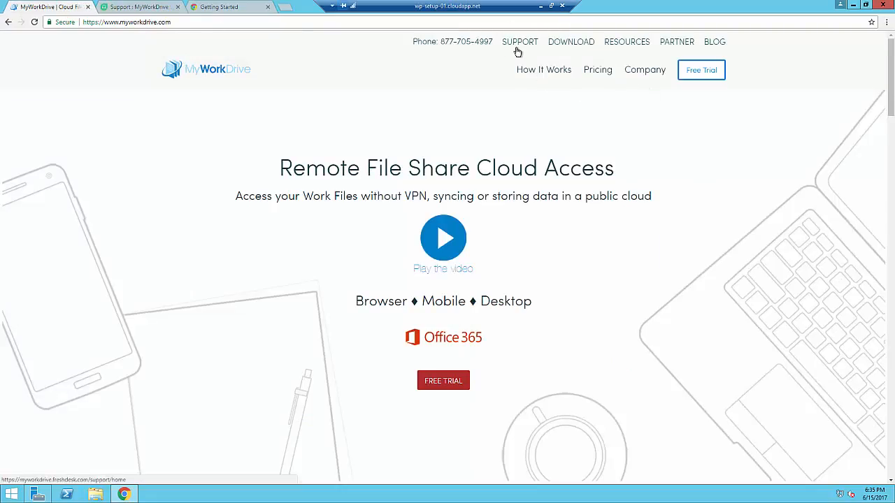
{"action": "left_click", "coordinate": [134, 8]}
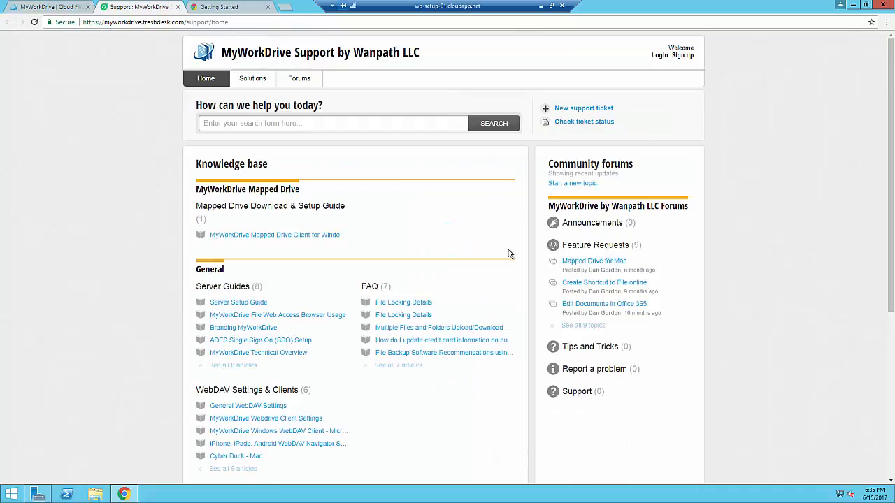
{"action": "left_click", "coordinate": [245, 308]}
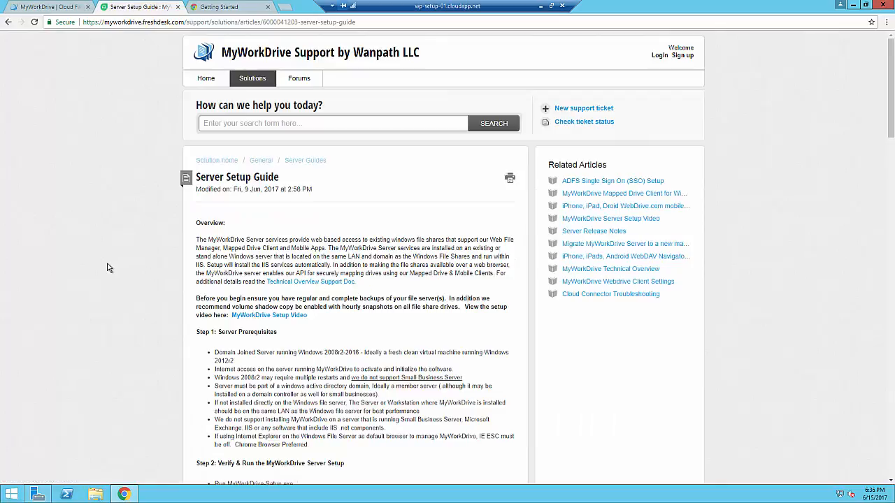
{"action": "scroll", "coordinate": [109, 268], "scroll_direction": "down", "scroll_amount": 2}
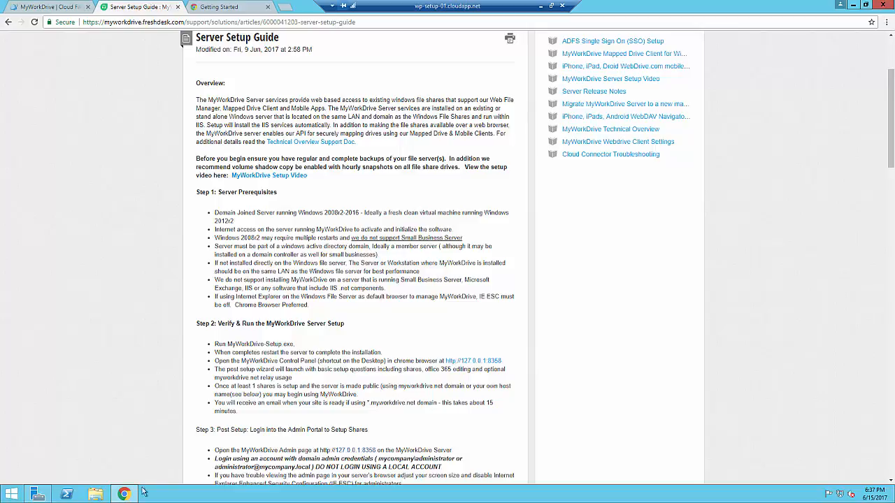
Step: Open Local Disk (C:) in File Explorer to find the MWD-setup installer
{"action": "left_click", "coordinate": [95, 495]}
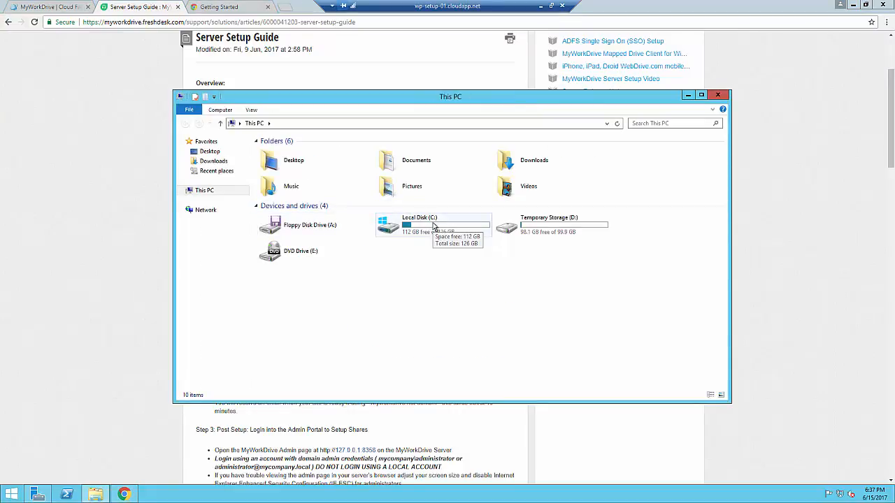
{"action": "double_click", "coordinate": [434, 225]}
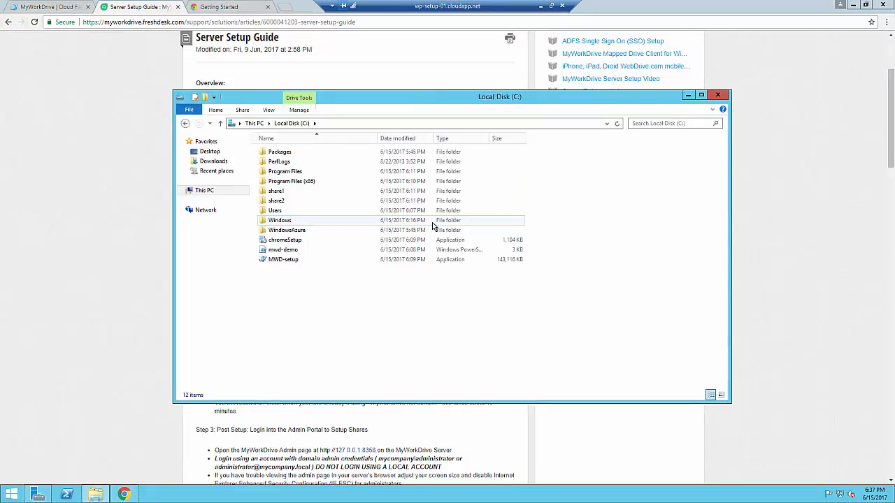
{"action": "left_click", "coordinate": [46, 10]}
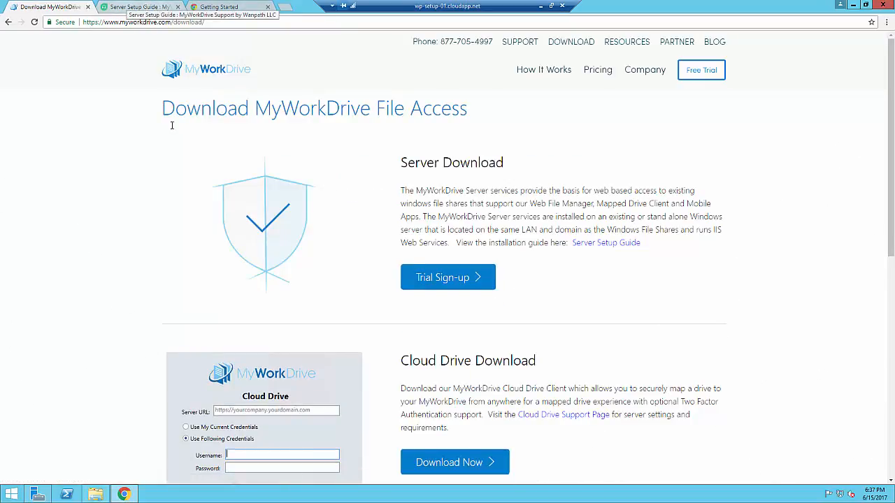
{"action": "left_click", "coordinate": [103, 494]}
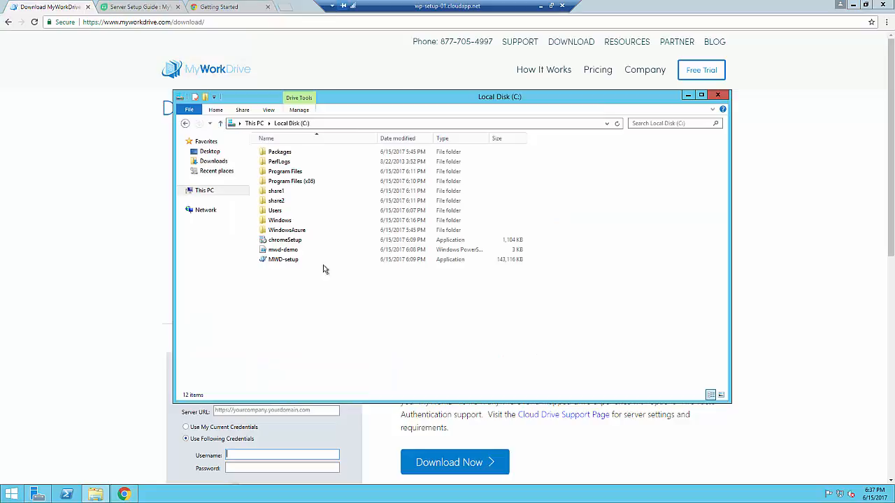
Step: Run MWD-setup as administrator, confirm the prompt, and accept the MyWorkDrive license terms
{"action": "right_click", "coordinate": [287, 263]}
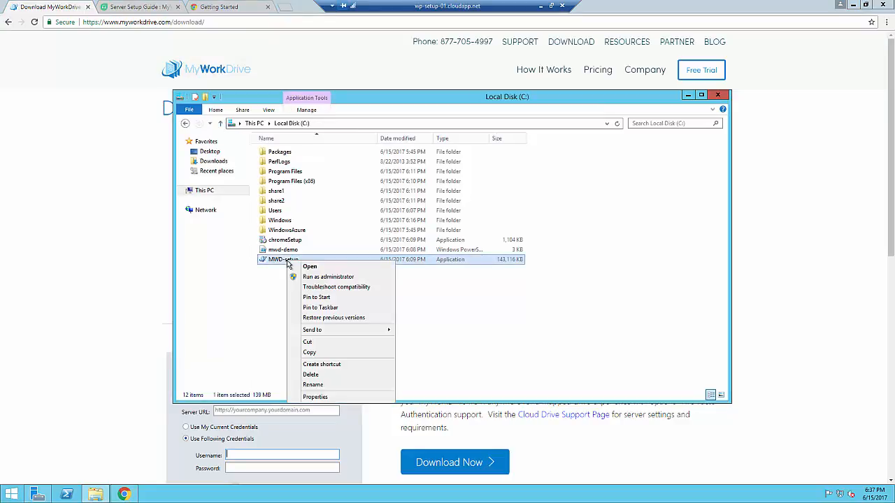
{"action": "left_click", "coordinate": [329, 277]}
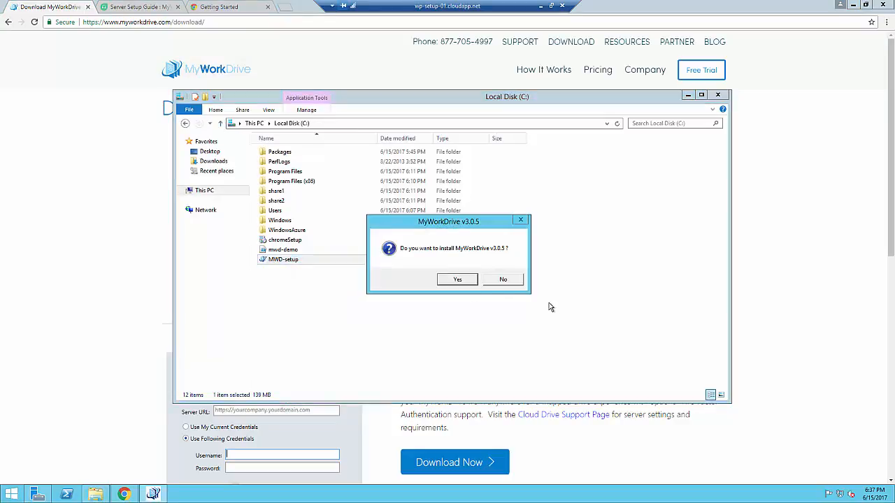
{"action": "left_click", "coordinate": [458, 280]}
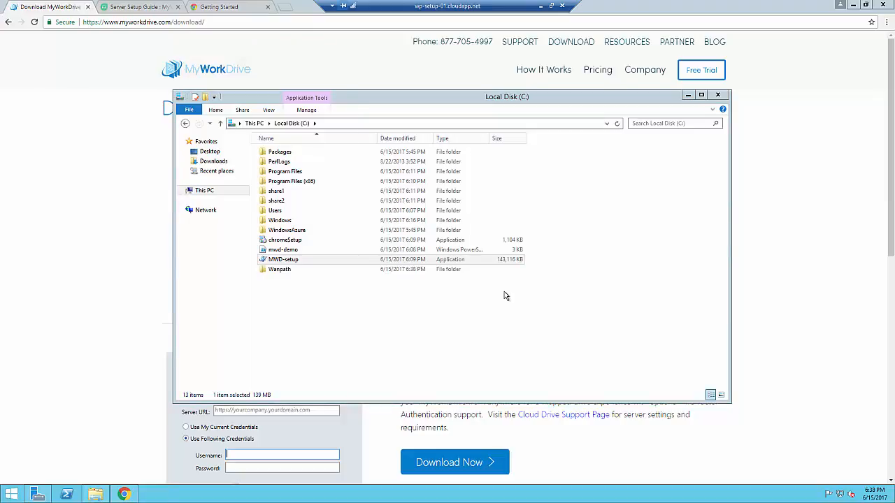
{"action": "left_click", "coordinate": [158, 217]}
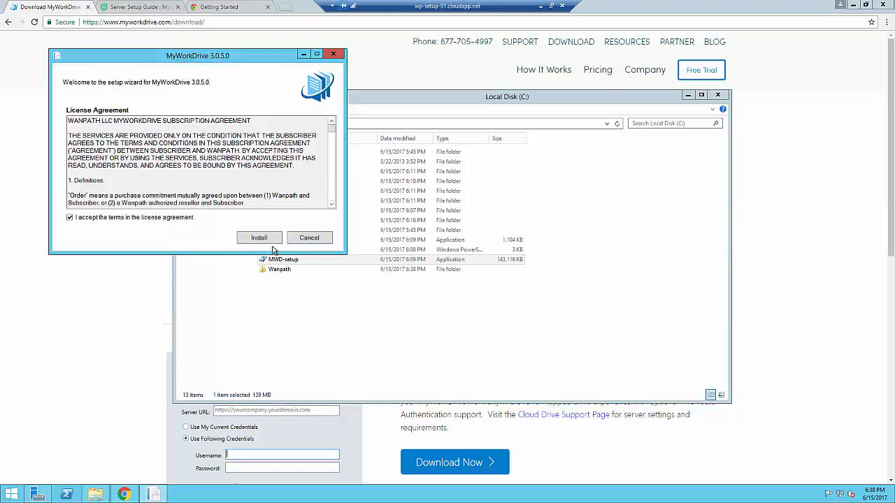
Step: Install MyWorkDrive 3.1.0.0, then choose to restart the computer now and confirm the restart
{"action": "left_click", "coordinate": [271, 240]}
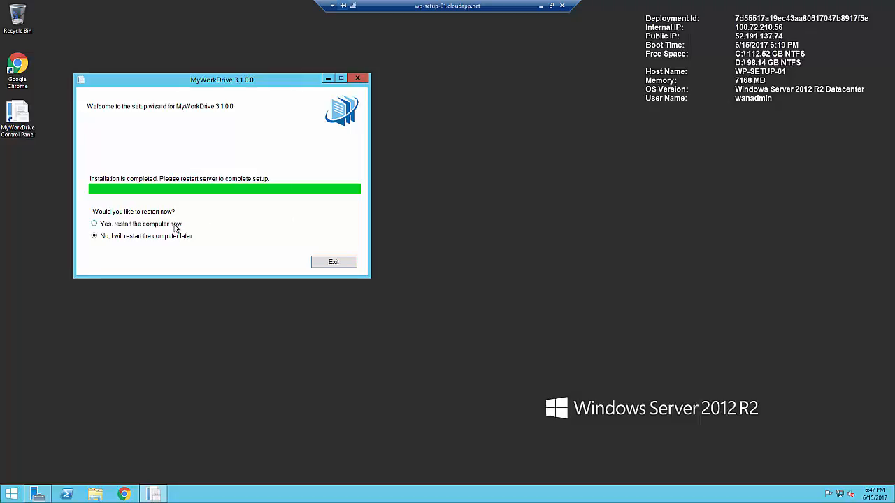
{"action": "left_click", "coordinate": [95, 223]}
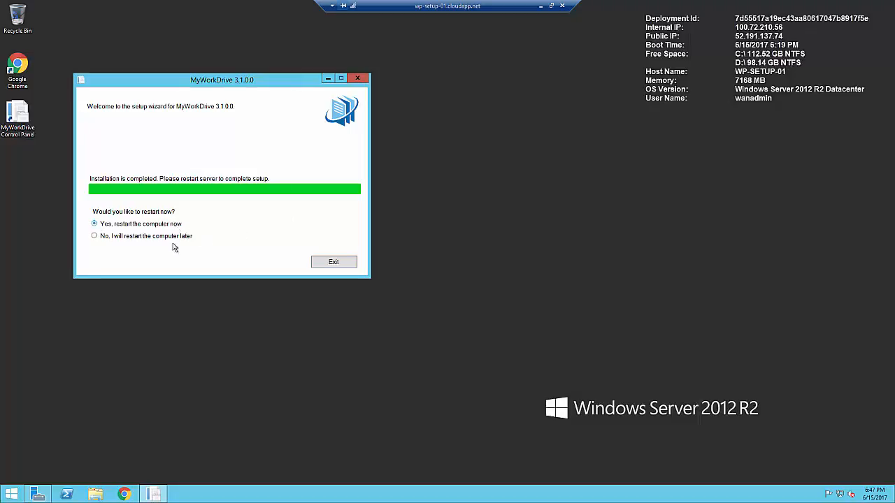
{"action": "left_click", "coordinate": [334, 266]}
{"action": "left_click", "coordinate": [453, 278]}
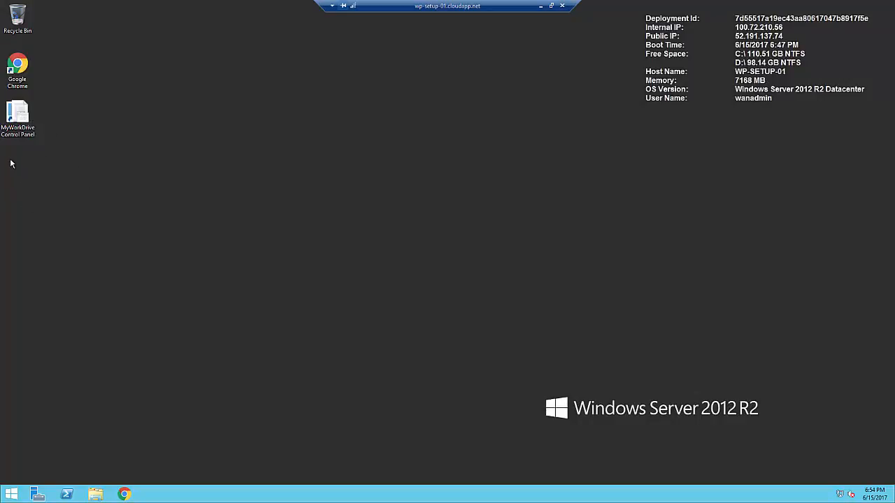
{"action": "double_click", "coordinate": [17, 112]}
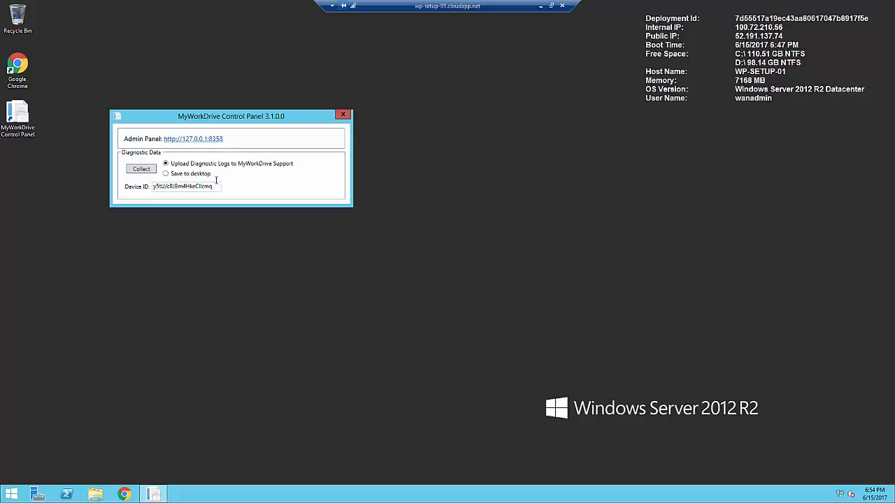
{"action": "left_click", "coordinate": [213, 139]}
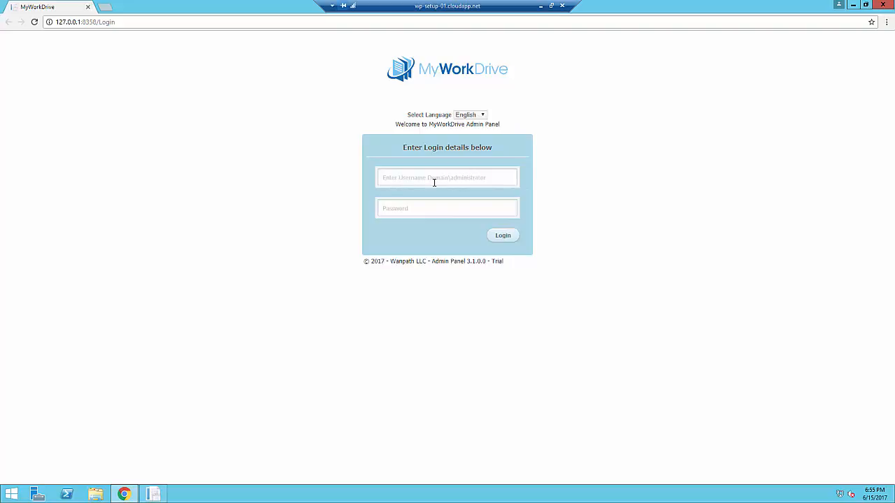
Step: Sign in with the admin username and password, decline saving the password, and start the Easy Setup Wizard
{"action": "left_click", "coordinate": [496, 179]}
{"action": "type", "text": "wana"}
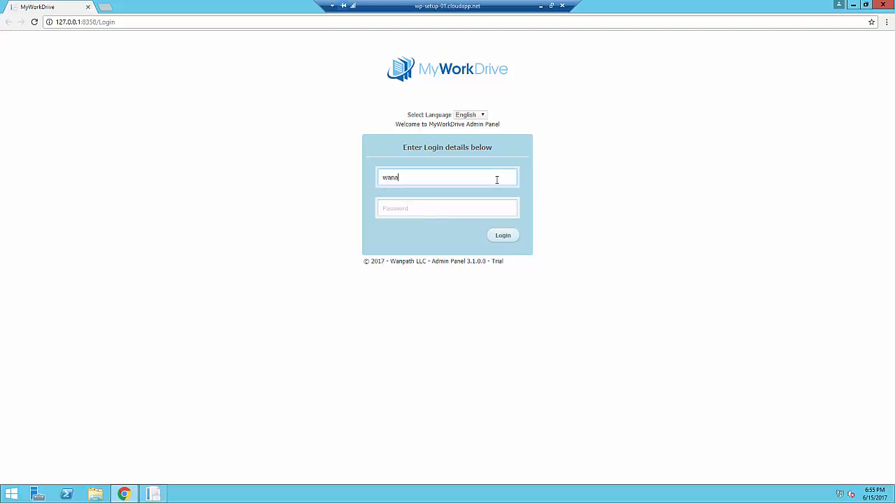
{"action": "type", "text": "dmin"}
{"action": "key", "text": "Tab"}
{"action": "type", "text": "•••••••••"}
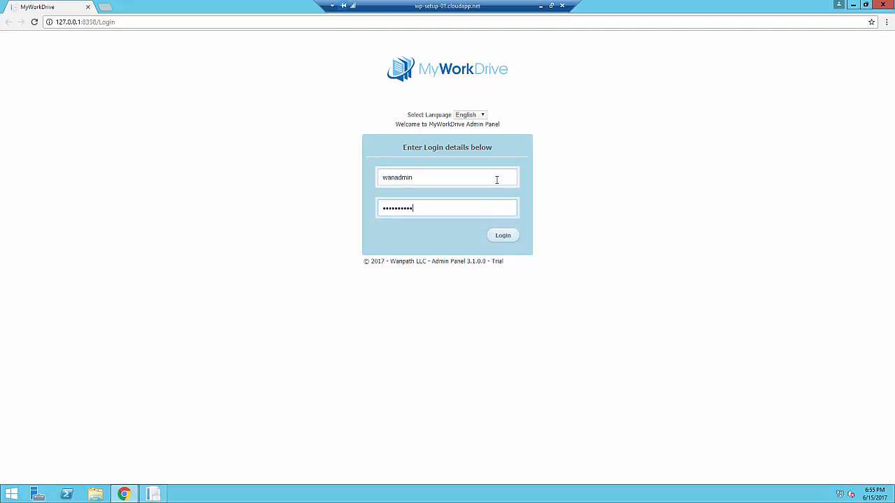
{"action": "key", "text": "Return"}
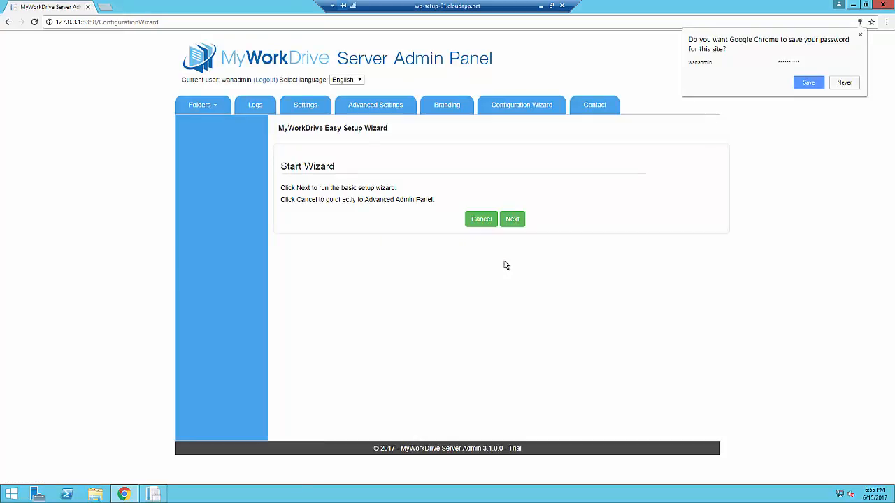
{"action": "left_click", "coordinate": [843, 82]}
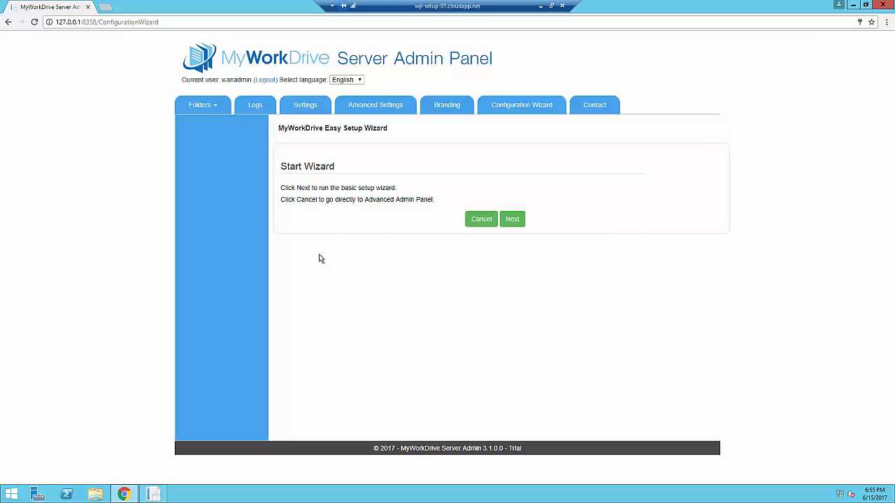
{"action": "left_click", "coordinate": [515, 224]}
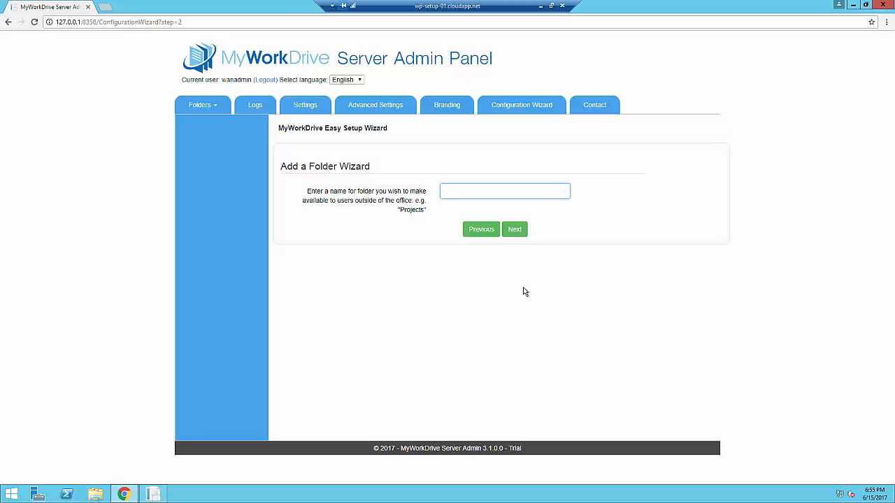
Step: Name the folder Share and set its path to c:\share1 after c:\share is rejected
{"action": "type", "text": "Share"}
{"action": "left_click", "coordinate": [514, 231]}
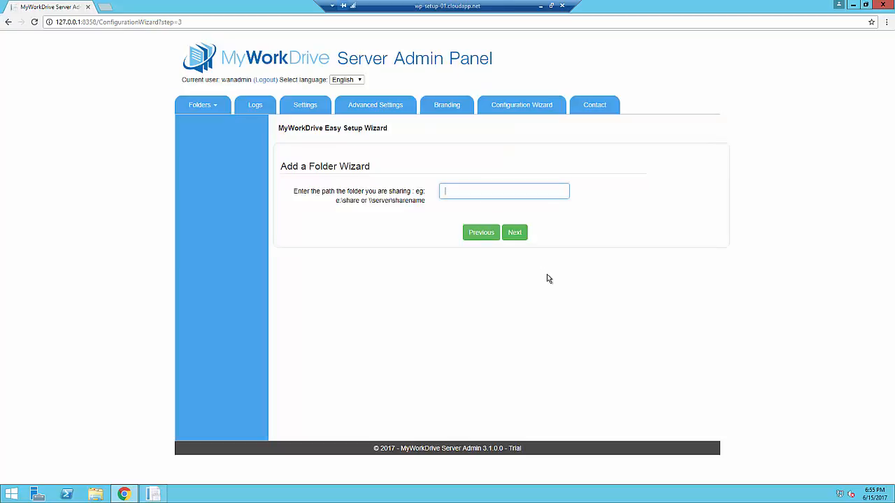
{"action": "type", "text": "c:\\c"}
{"action": "key", "text": "BackSpace"}
{"action": "type", "text": "share"}
{"action": "left_click", "coordinate": [515, 234]}
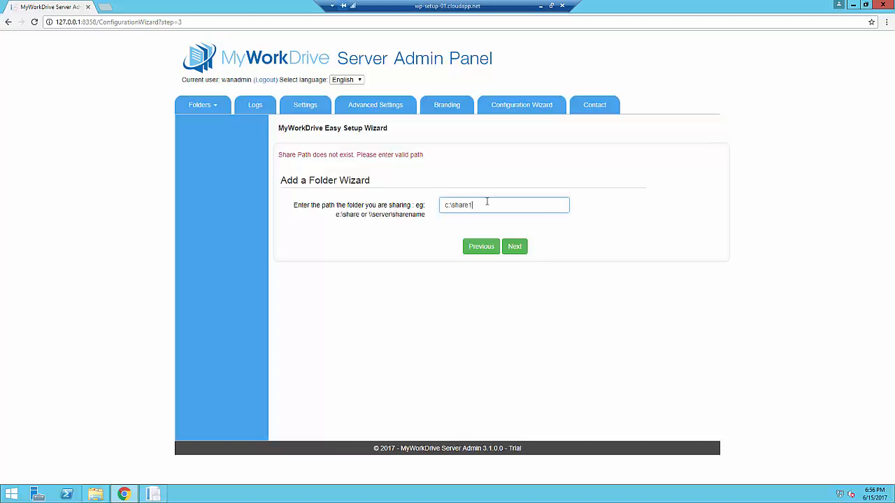
{"action": "left_click", "coordinate": [521, 250]}
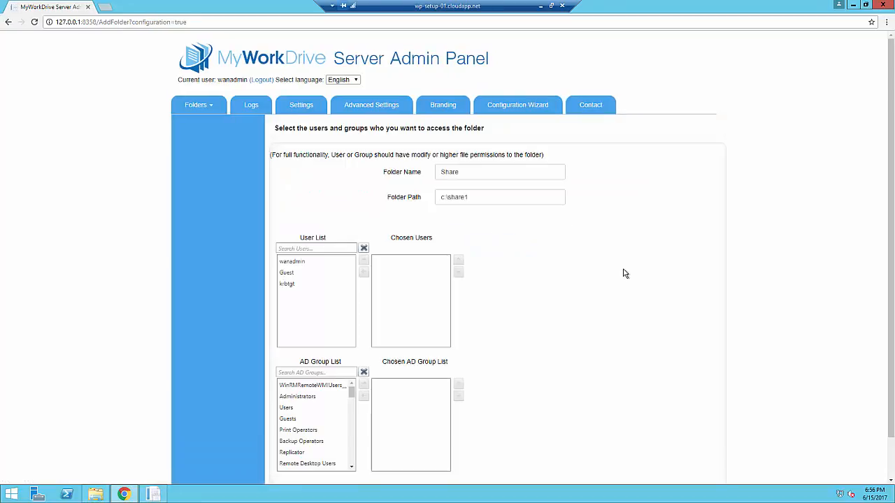
Step: Search the AD groups for 'domain', move Domain Users to the Chosen AD Group List, and continue
{"action": "scroll", "coordinate": [558, 261], "scroll_direction": "down", "scroll_amount": 1}
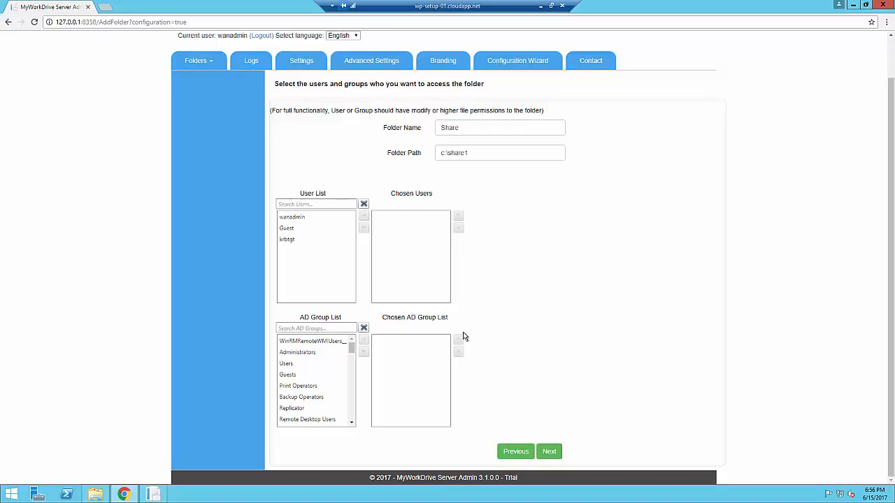
{"action": "left_click", "coordinate": [328, 327]}
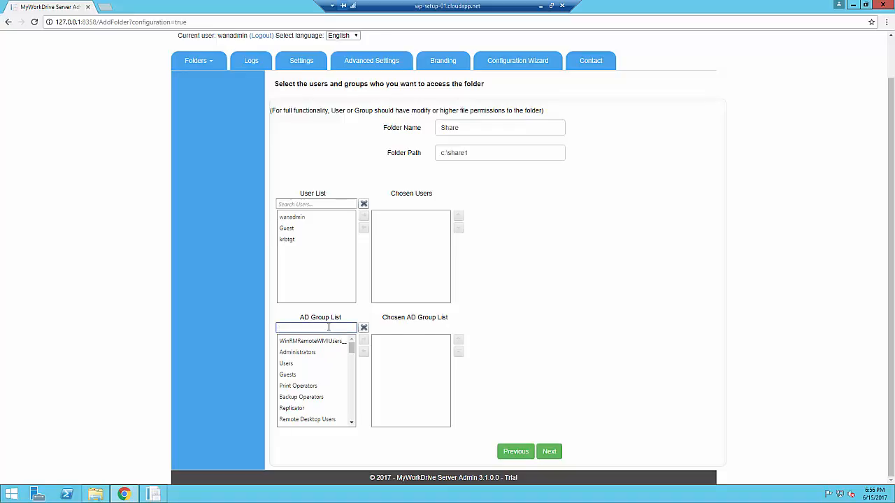
{"action": "type", "text": "doma"}
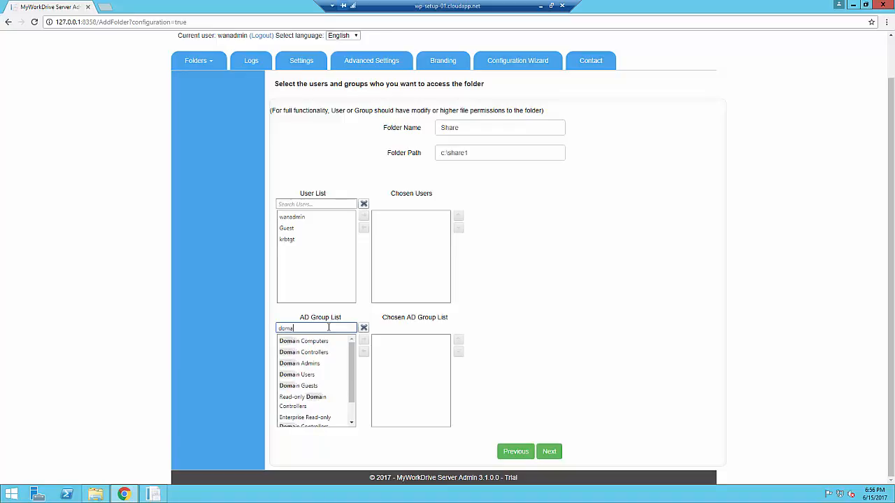
{"action": "type", "text": "in"}
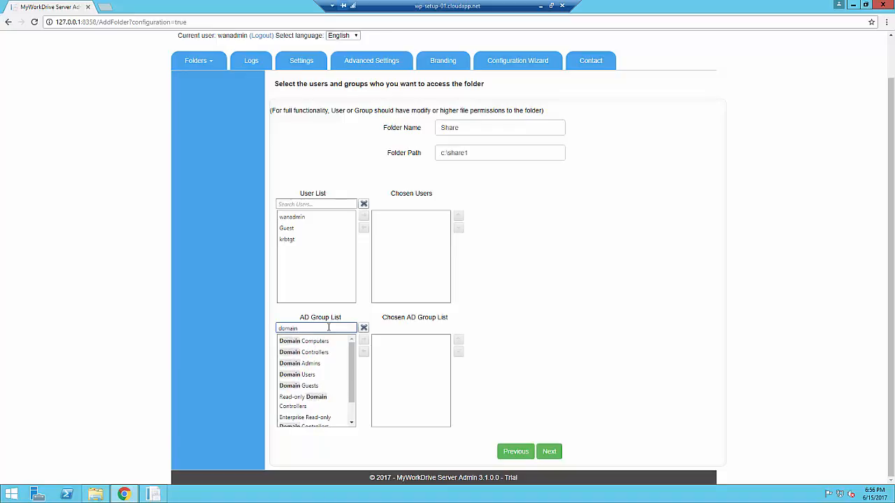
{"action": "left_click", "coordinate": [307, 374]}
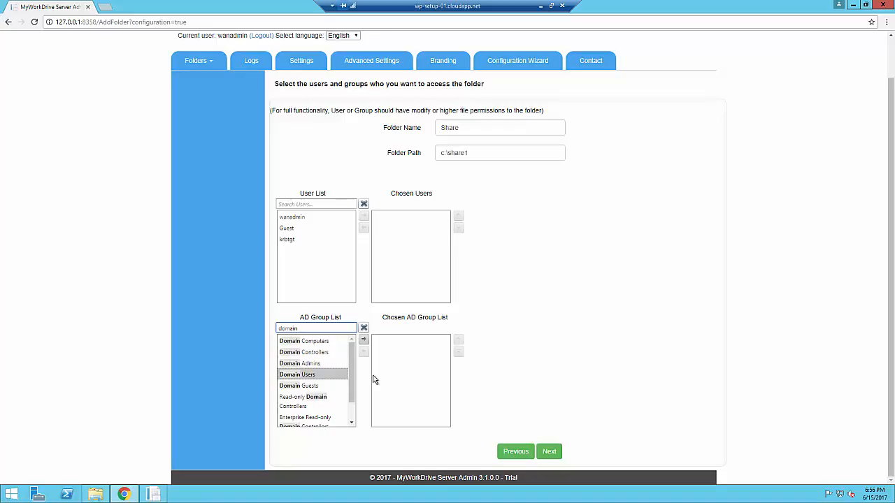
{"action": "left_click", "coordinate": [363, 339]}
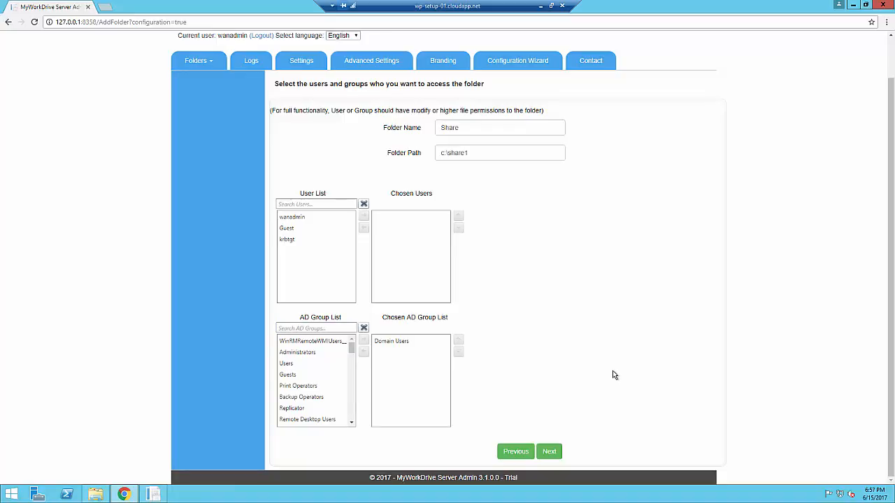
{"action": "left_click", "coordinate": [557, 455]}
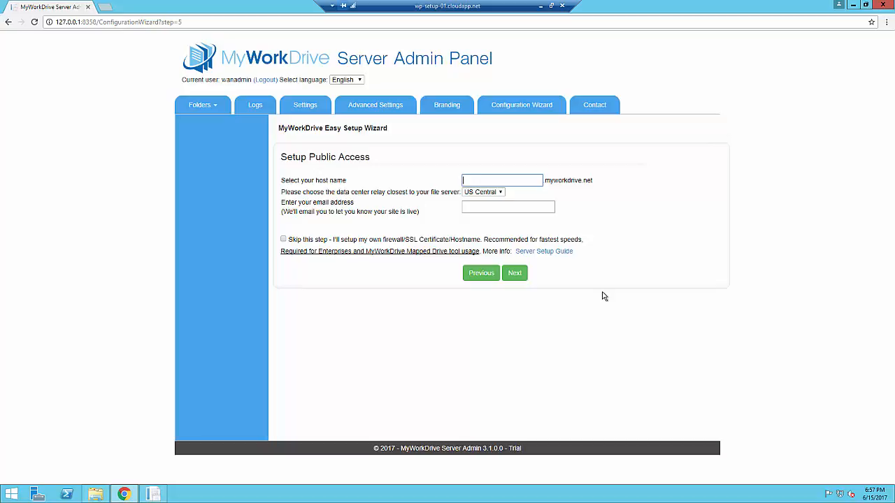
Step: Launch IIS Manager from Server Manager Tools, decline the Web Platform prompt, and select WanPath.WebClient under Sites
{"action": "left_click", "coordinate": [35, 496]}
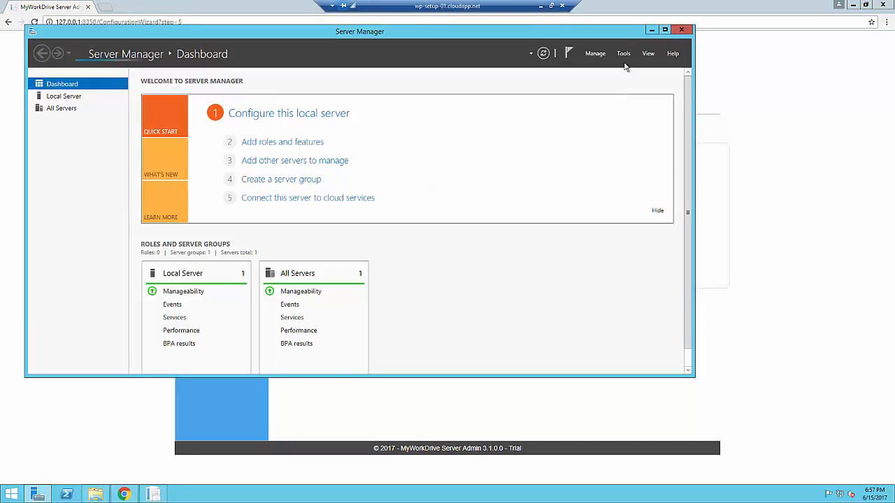
{"action": "left_click", "coordinate": [622, 54]}
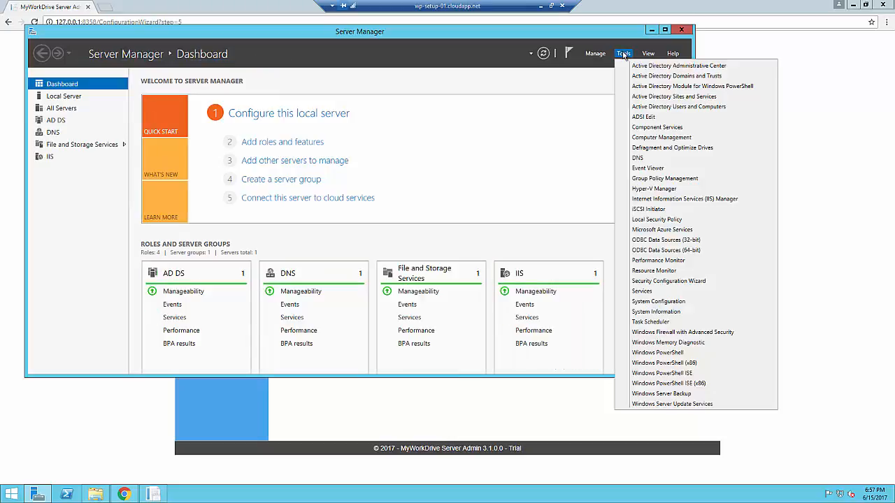
{"action": "left_click", "coordinate": [663, 200]}
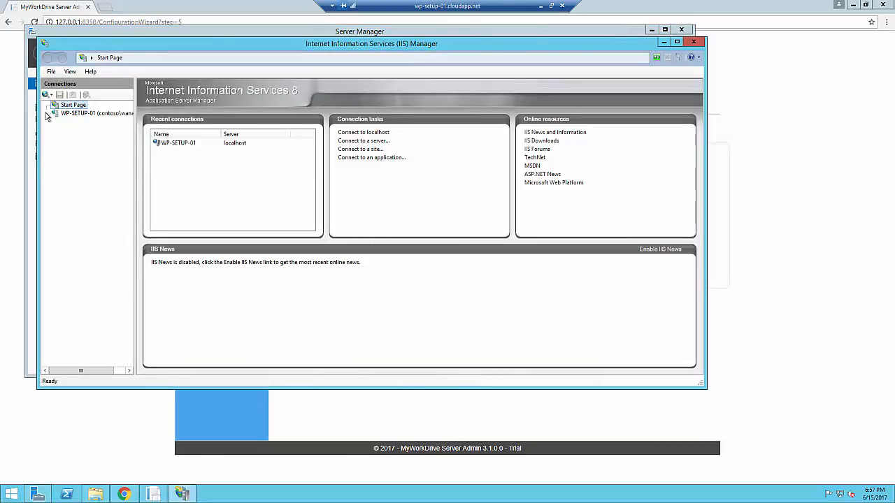
{"action": "left_click", "coordinate": [46, 114]}
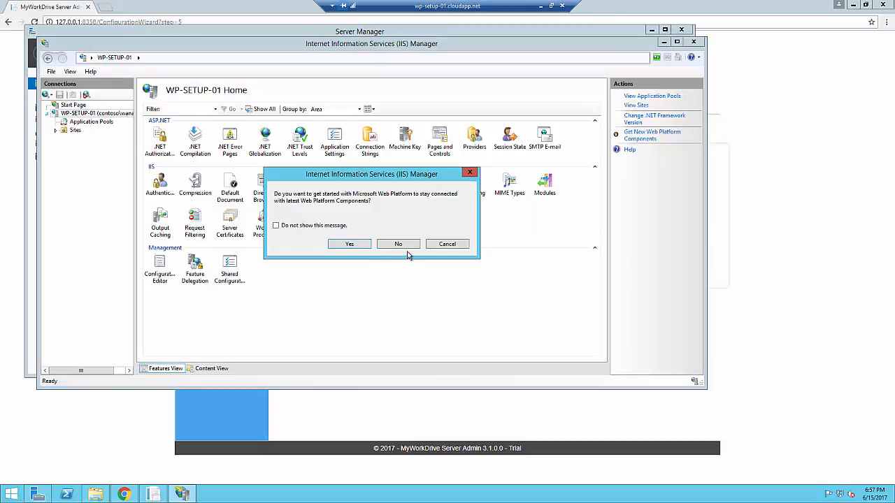
{"action": "left_click", "coordinate": [397, 244]}
{"action": "left_click", "coordinate": [56, 131]}
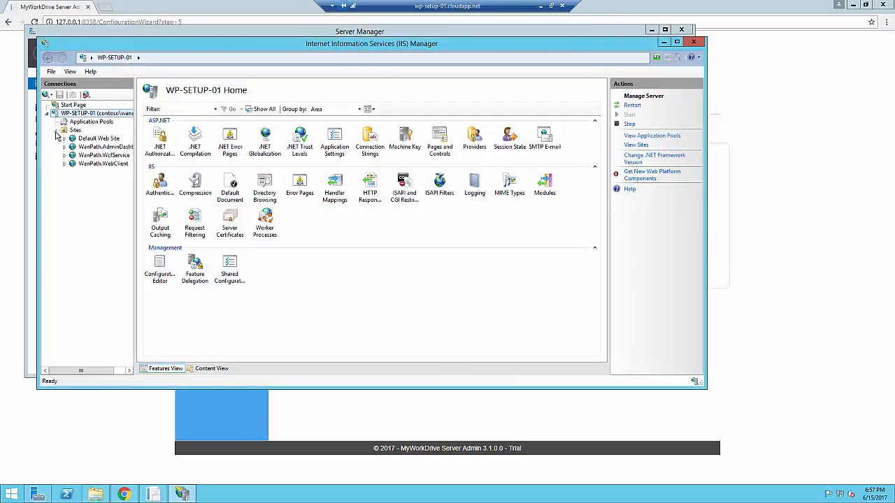
{"action": "left_click", "coordinate": [103, 163]}
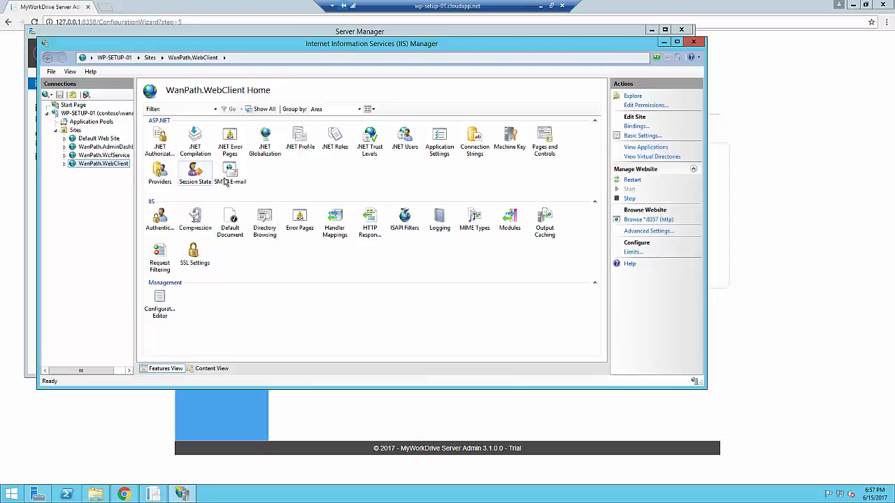
Step: Draft a new https binding for WanPath.WebClient using the wp-setup-01.cloudapp.net certificate
{"action": "left_click", "coordinate": [628, 129]}
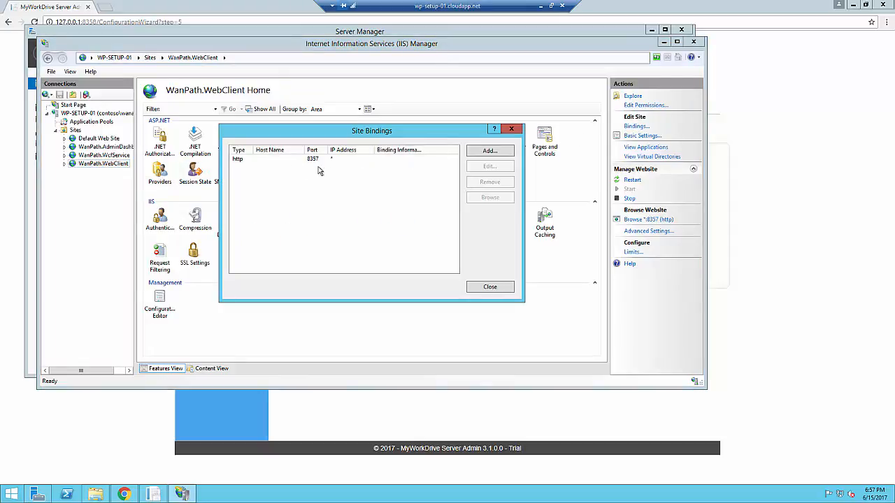
{"action": "left_click", "coordinate": [489, 152]}
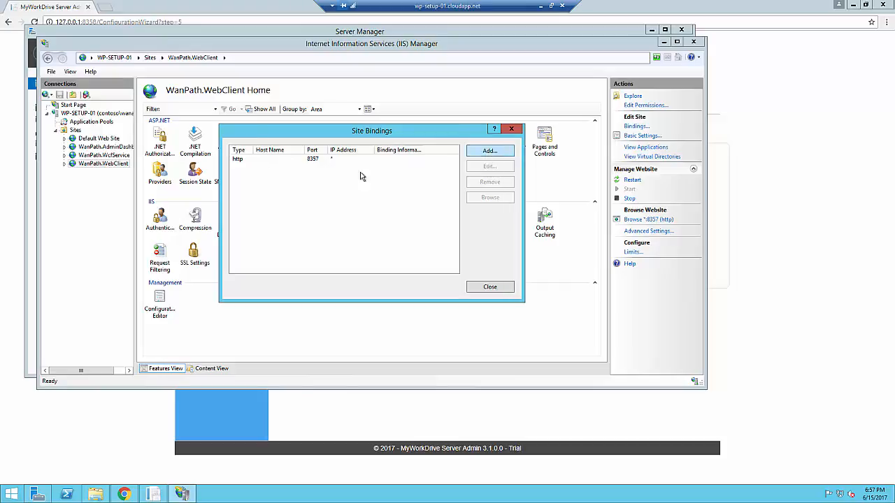
{"action": "left_click", "coordinate": [294, 173]}
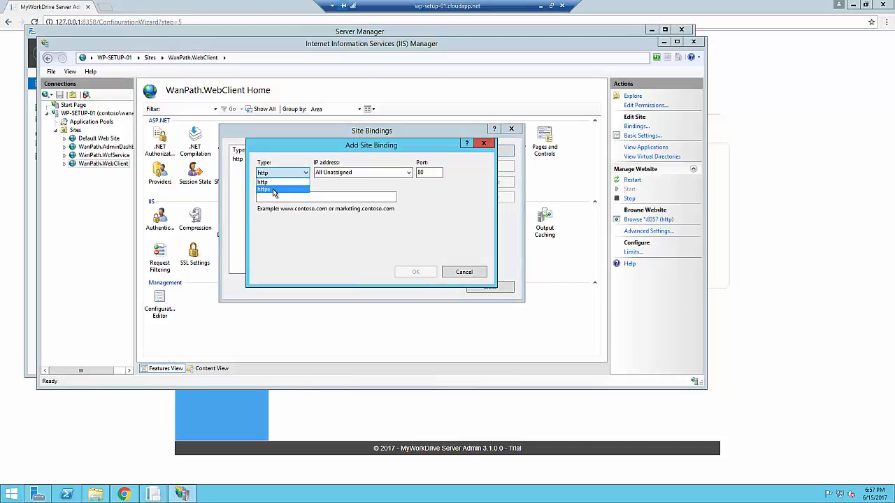
{"action": "left_click", "coordinate": [276, 188]}
{"action": "left_click", "coordinate": [392, 248]}
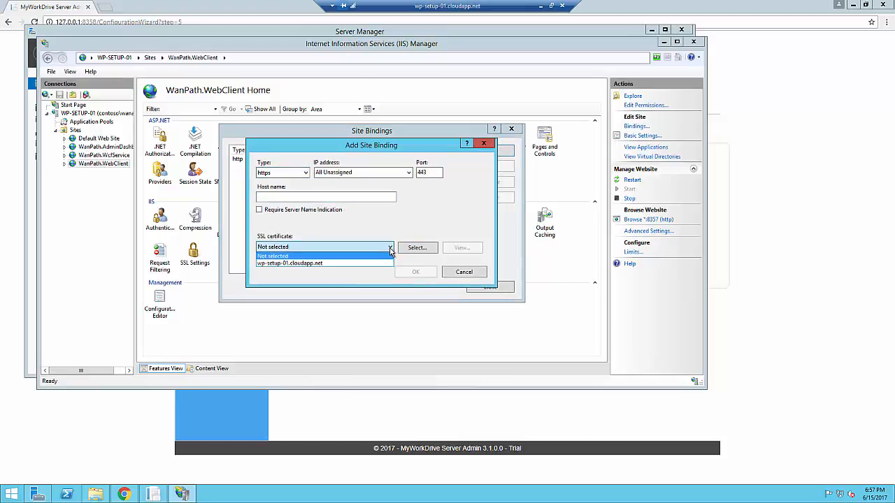
{"action": "left_click", "coordinate": [338, 265]}
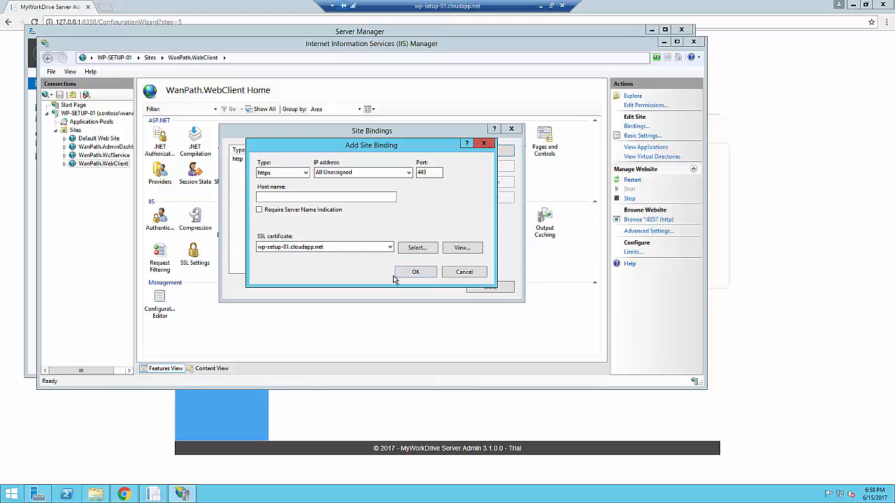
Step: Cancel the https binding, close Site Bindings, and exit IIS Manager
{"action": "left_click", "coordinate": [458, 275]}
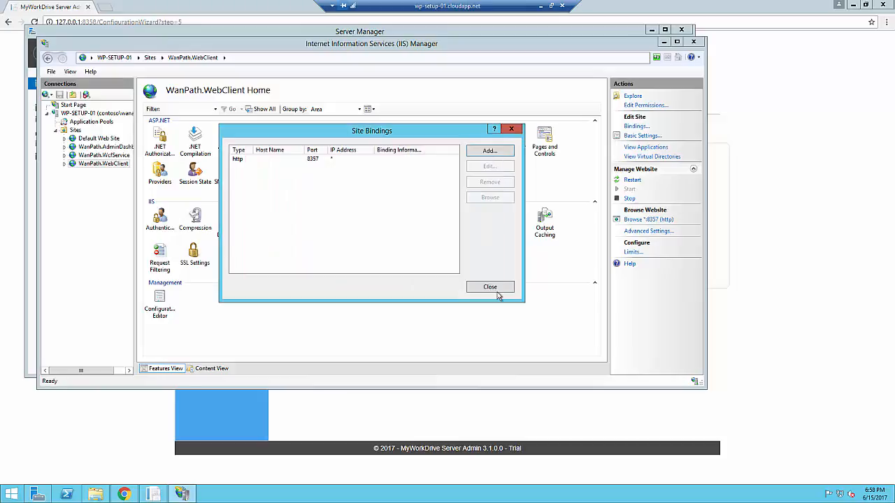
{"action": "left_click", "coordinate": [496, 290]}
{"action": "left_click", "coordinate": [690, 43]}
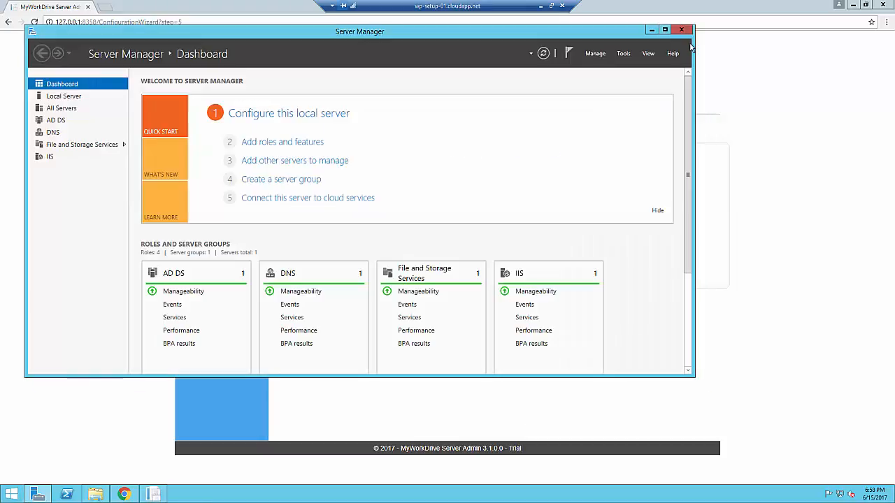
Step: Close Server Manager to get back to the wizard's Setup Public Access step
{"action": "left_click", "coordinate": [681, 29]}
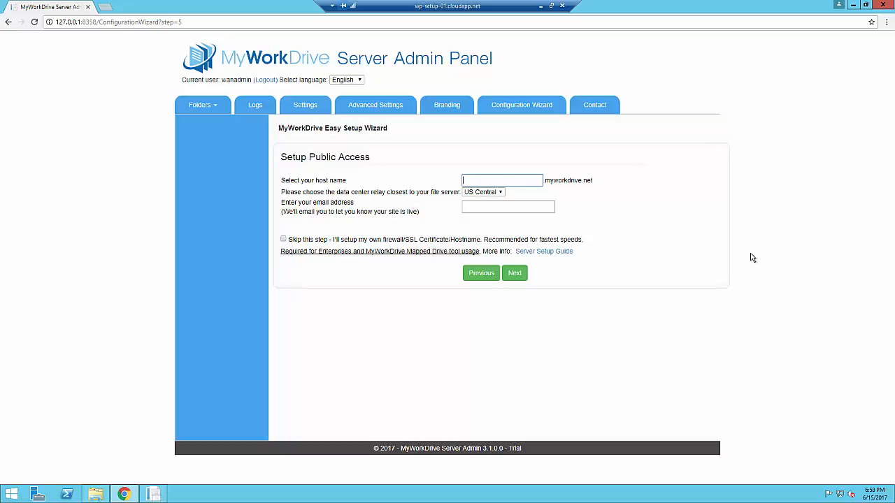
Step: Set the public host name to demo012, enter a contact email, and continue to Office 365 Online Edit
{"action": "type", "text": "demo012"}
{"action": "left_click", "coordinate": [509, 209]}
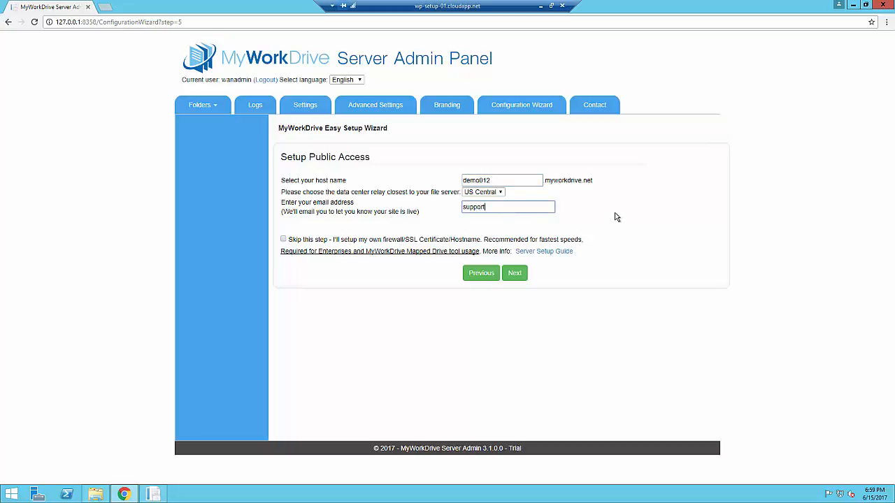
{"action": "left_click", "coordinate": [517, 280]}
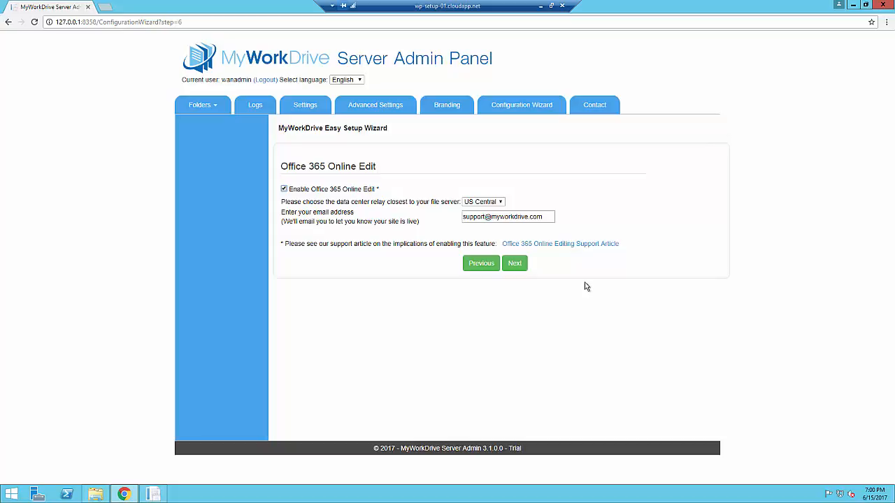
Step: Enable a 30 MB file size limit on the Options step and finish the setup wizard
{"action": "left_click", "coordinate": [515, 267]}
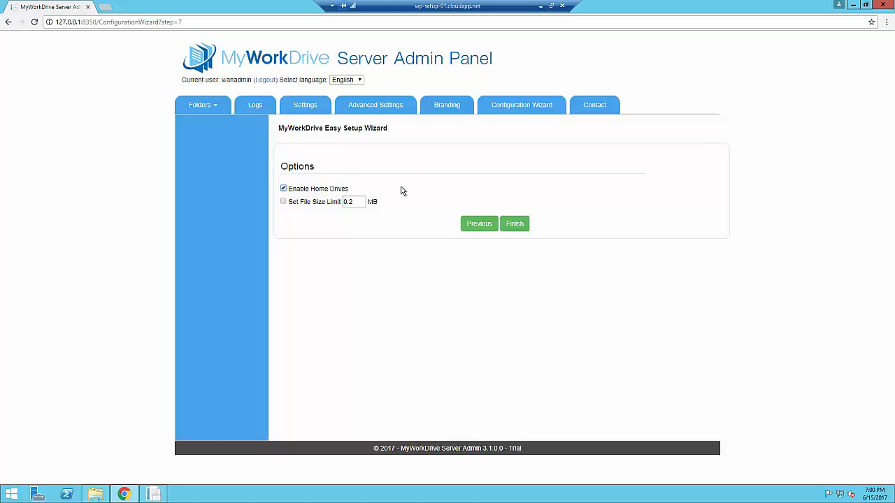
{"action": "left_click", "coordinate": [283, 201]}
{"action": "left_click_drag", "start_coordinate": [359, 202], "coordinate": [320, 202]}
{"action": "type", "text": "30"}
{"action": "left_click", "coordinate": [402, 229]}
{"action": "left_click", "coordinate": [521, 222]}
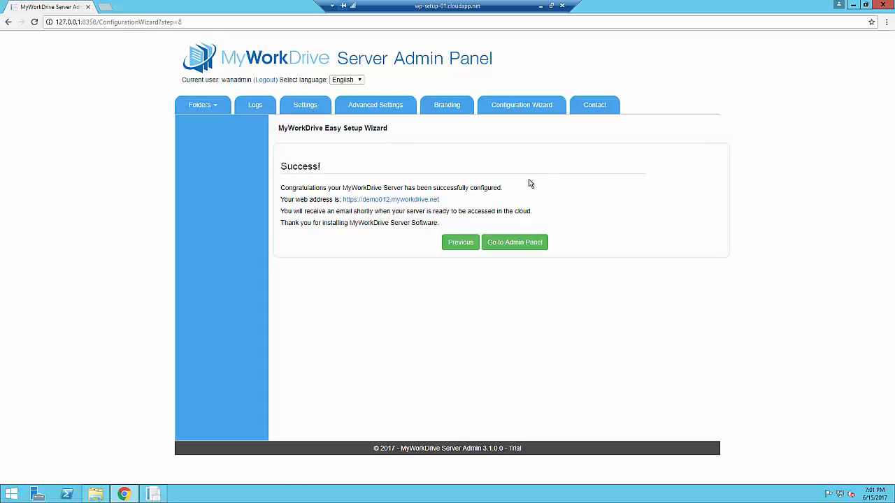
Step: Show Folders > List Folders, then bring up Local Disk (C:) in File Explorer
{"action": "left_click", "coordinate": [200, 107]}
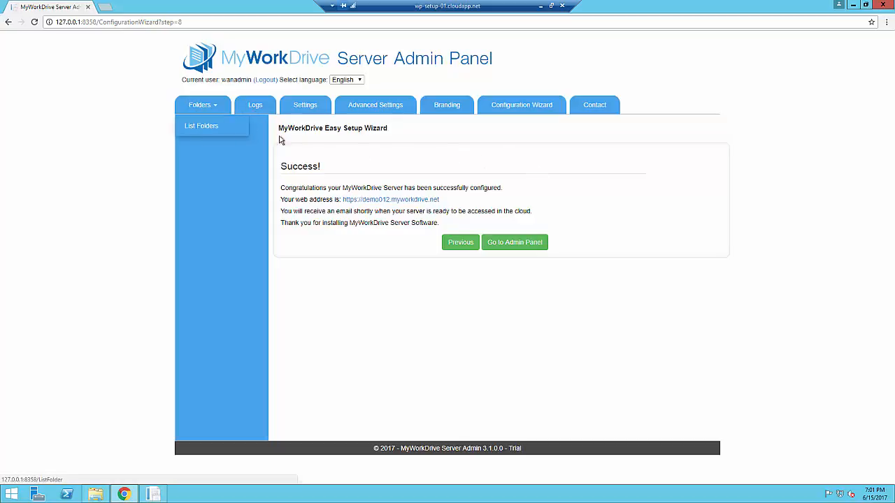
{"action": "left_click", "coordinate": [199, 127]}
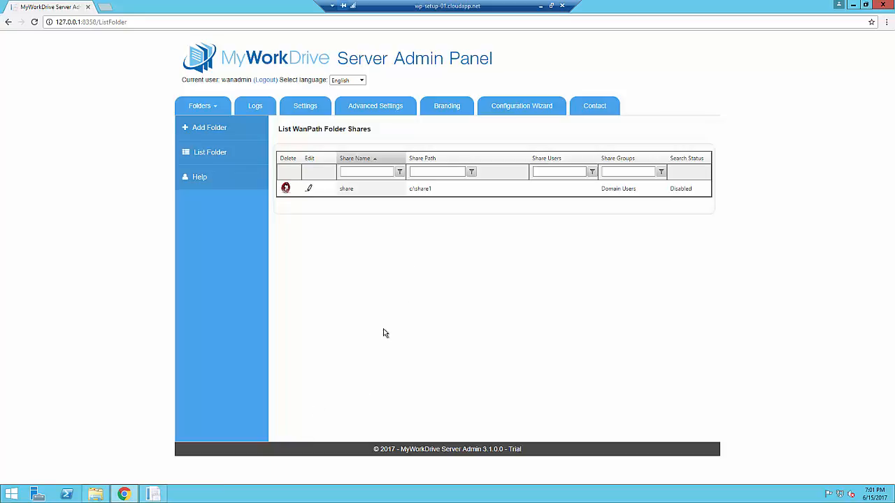
{"action": "left_click", "coordinate": [95, 494]}
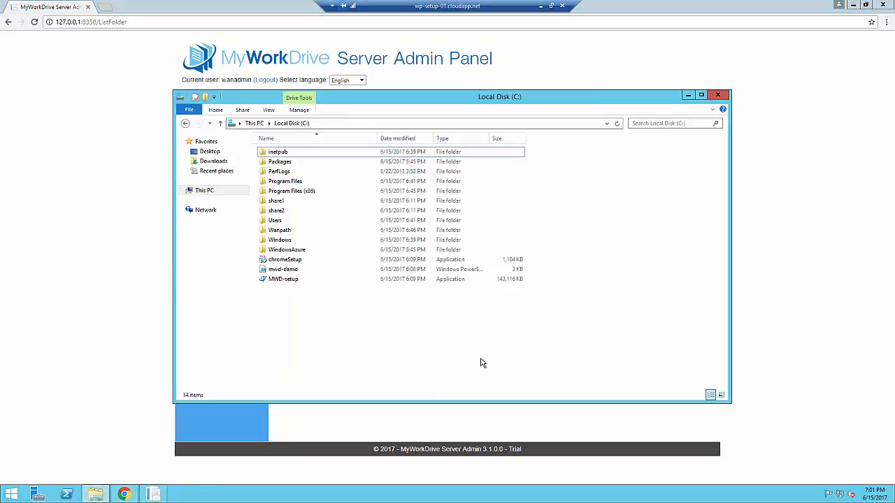
Step: Open share1's Properties and review the Users group on the Security tab
{"action": "right_click", "coordinate": [277, 204]}
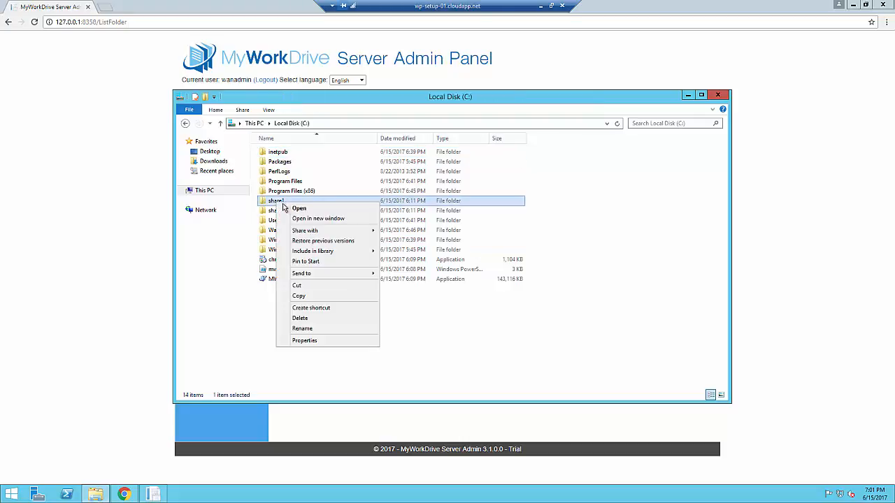
{"action": "left_click", "coordinate": [311, 342]}
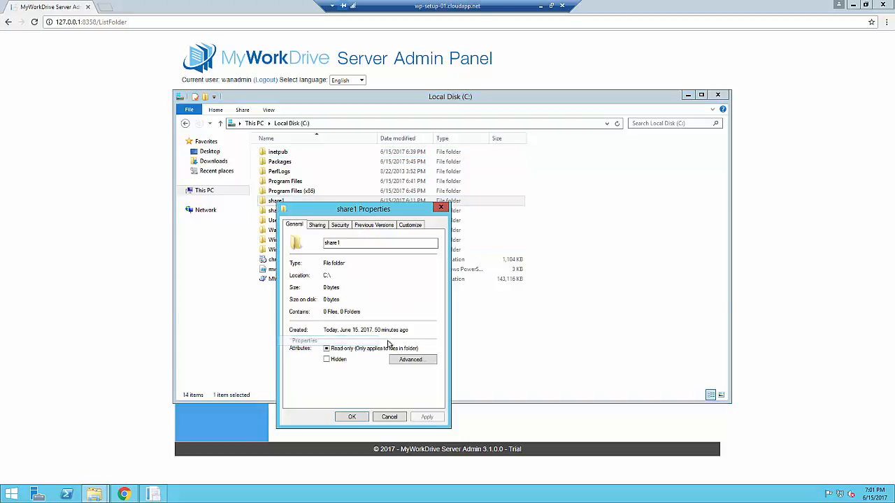
{"action": "left_click", "coordinate": [340, 225]}
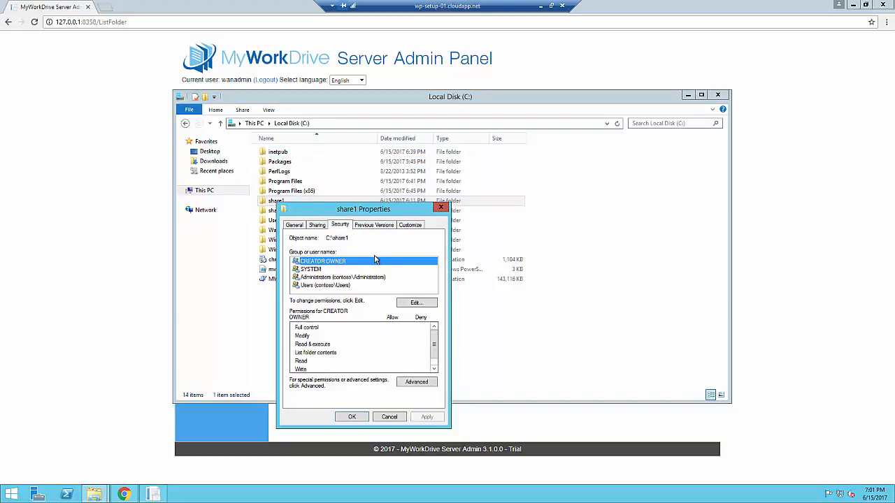
{"action": "left_click", "coordinate": [349, 286]}
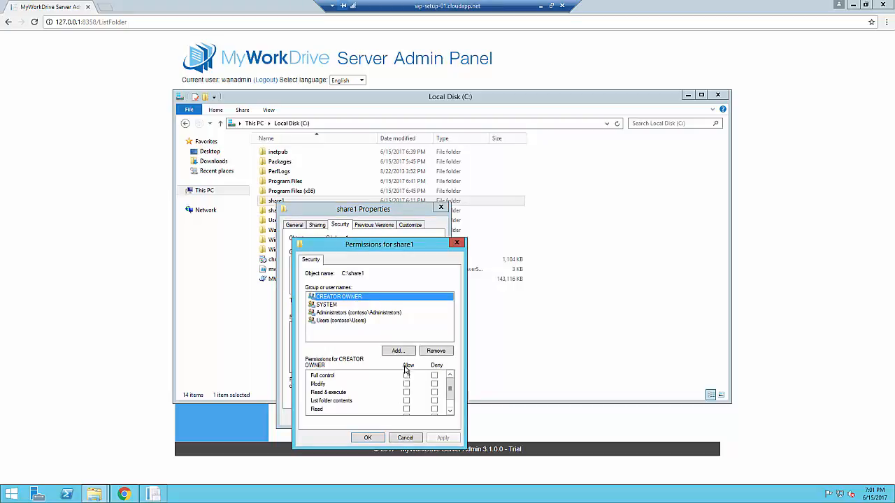
Step: Add Domain Users to share1's permissions with Modify allowed and apply the change
{"action": "left_click", "coordinate": [398, 295]}
{"action": "type", "text": "do"}
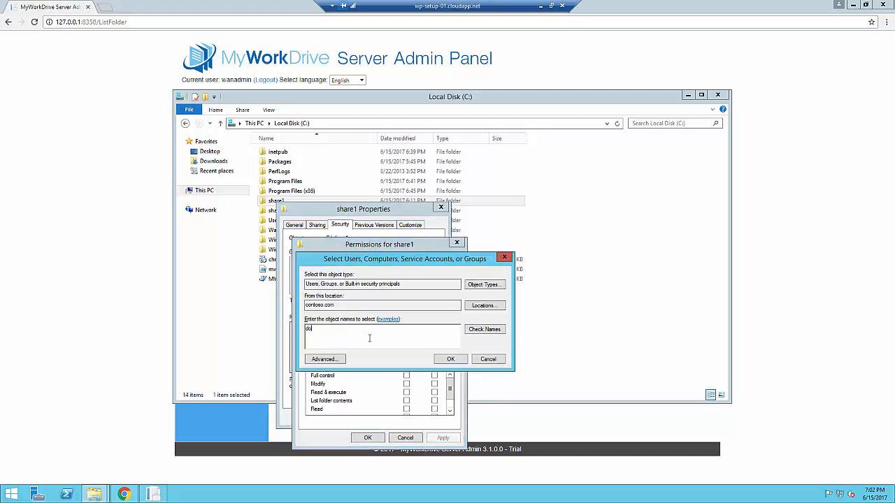
{"action": "type", "text": "main user"}
{"action": "left_click", "coordinate": [484, 332]}
{"action": "left_click", "coordinate": [450, 360]}
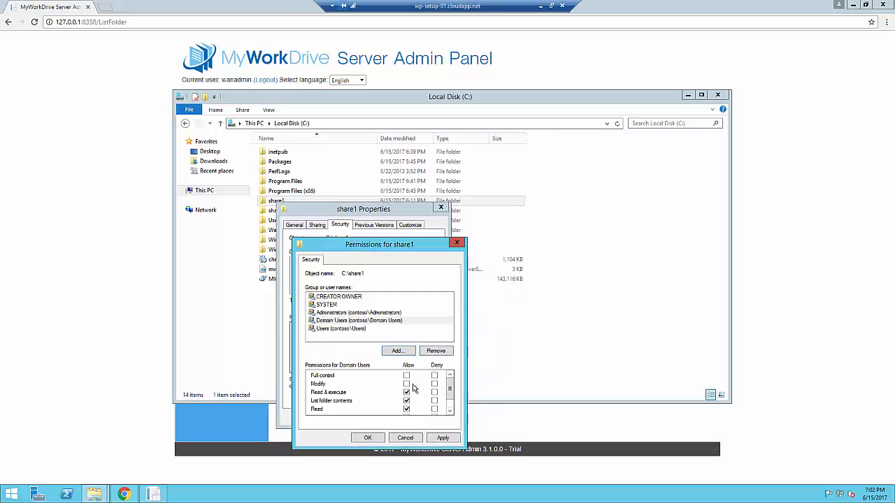
{"action": "left_click", "coordinate": [407, 385]}
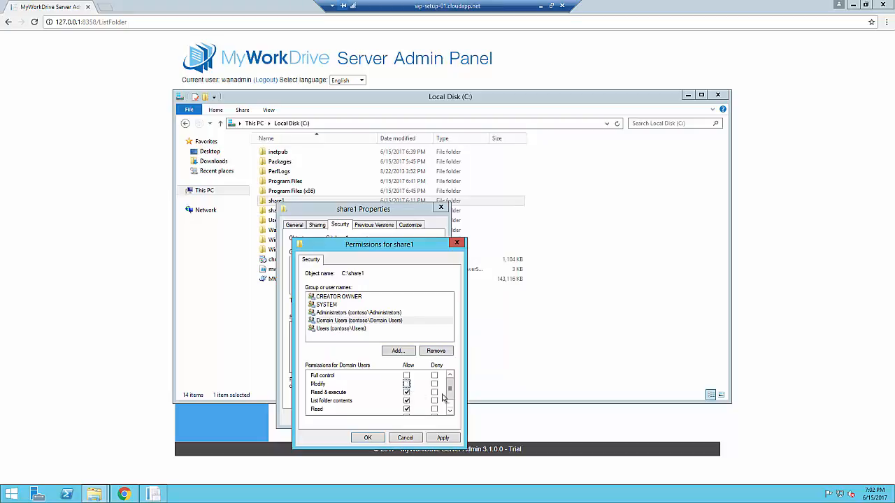
{"action": "left_click", "coordinate": [445, 440]}
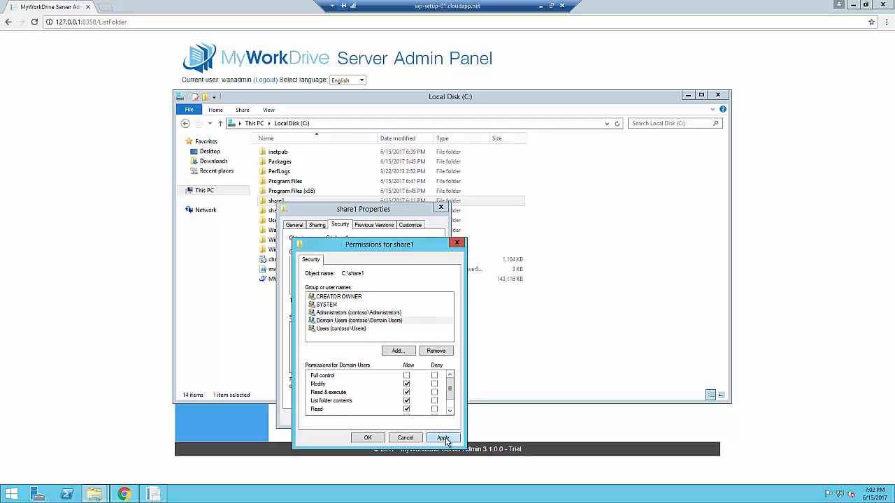
{"action": "left_click", "coordinate": [370, 439]}
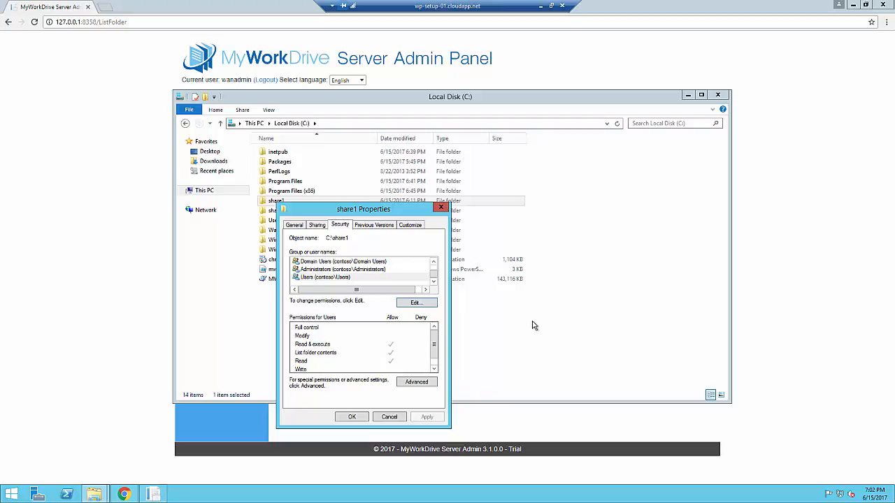
Step: Share share1 via Advanced Sharing with Full Control granted to Everyone
{"action": "left_click", "coordinate": [317, 225]}
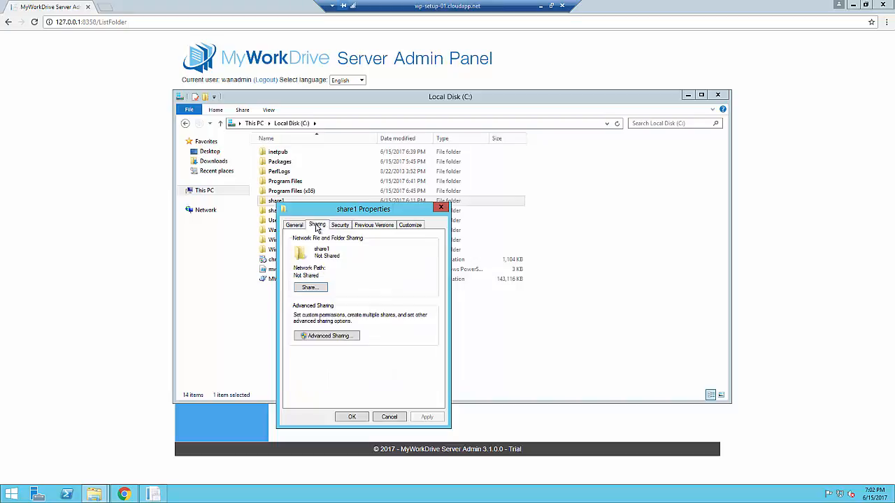
{"action": "left_click", "coordinate": [329, 337]}
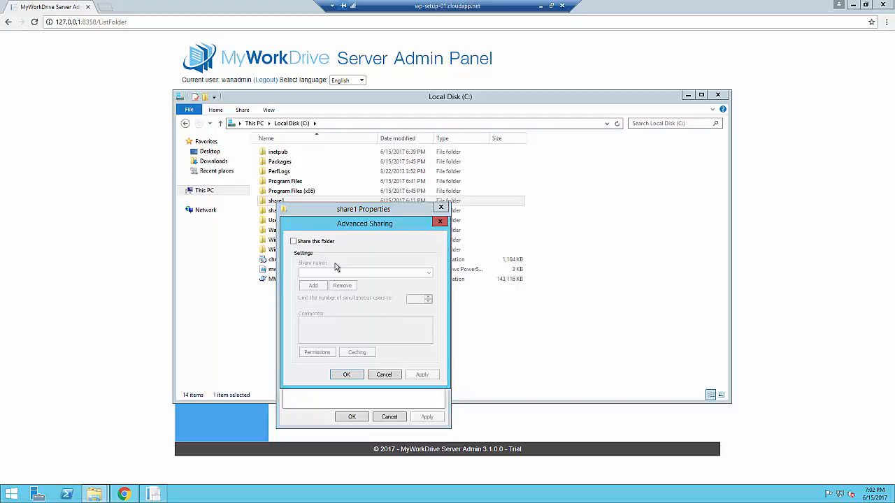
{"action": "left_click", "coordinate": [293, 241]}
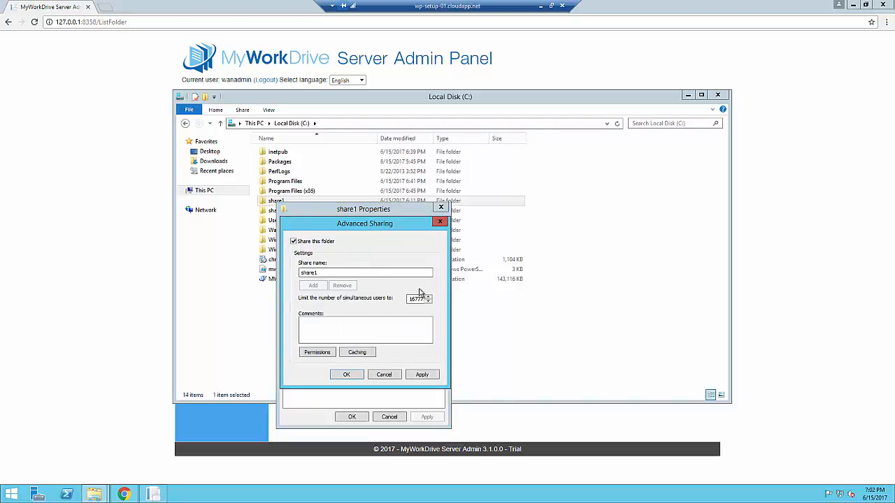
{"action": "left_click", "coordinate": [318, 352]}
{"action": "left_click", "coordinate": [401, 344]}
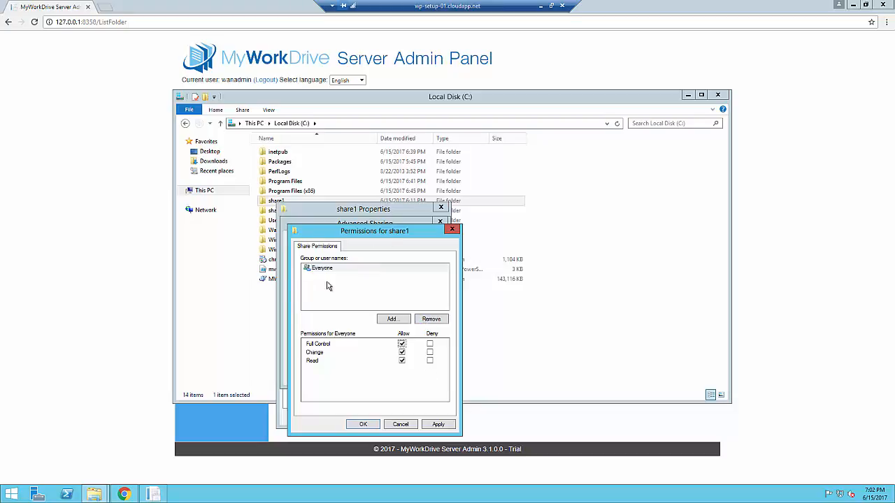
{"action": "left_click", "coordinate": [438, 425]}
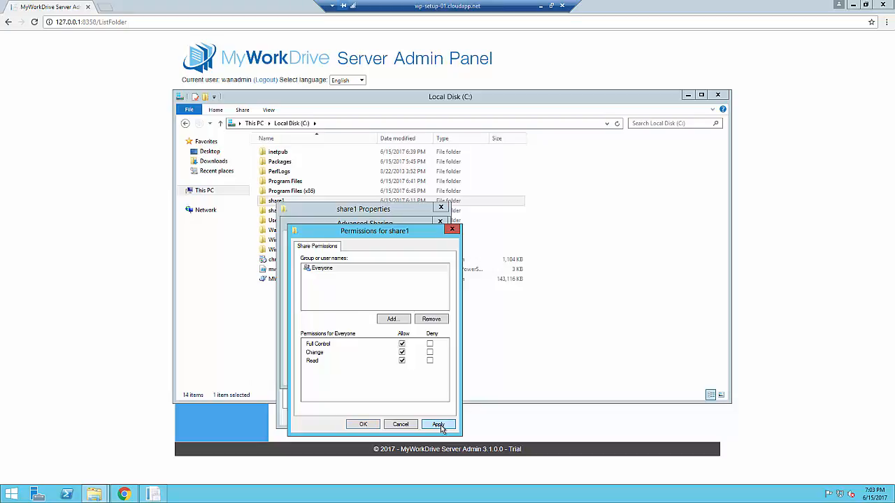
{"action": "left_click", "coordinate": [364, 425]}
{"action": "left_click", "coordinate": [347, 375]}
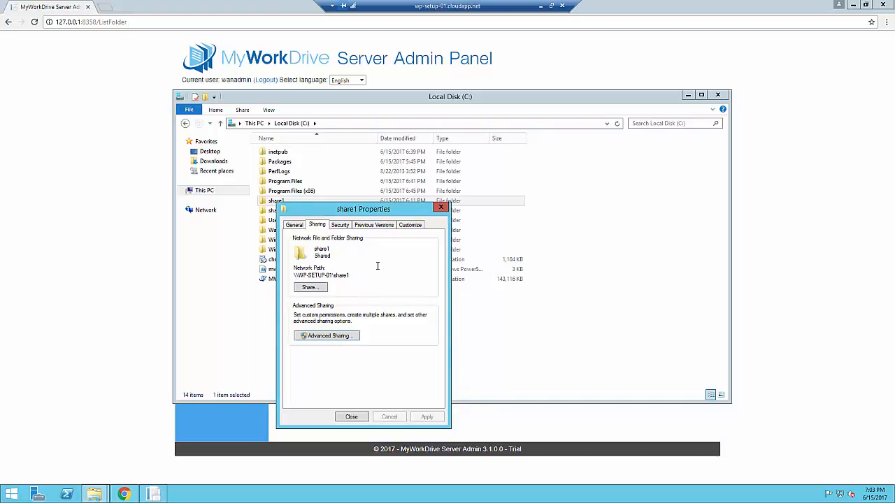
Step: Recheck share1's Security and Sharing tabs, then close its Properties dialog
{"action": "left_click", "coordinate": [340, 225]}
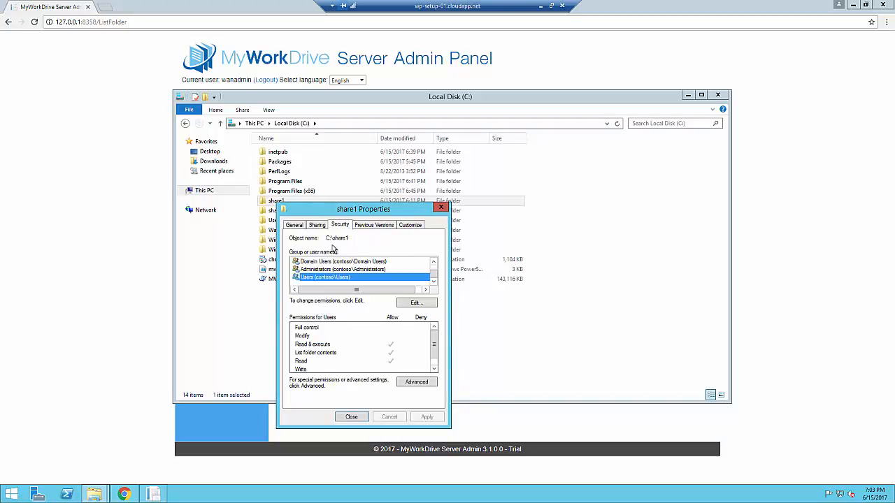
{"action": "left_click", "coordinate": [316, 225]}
{"action": "left_click", "coordinate": [352, 418]}
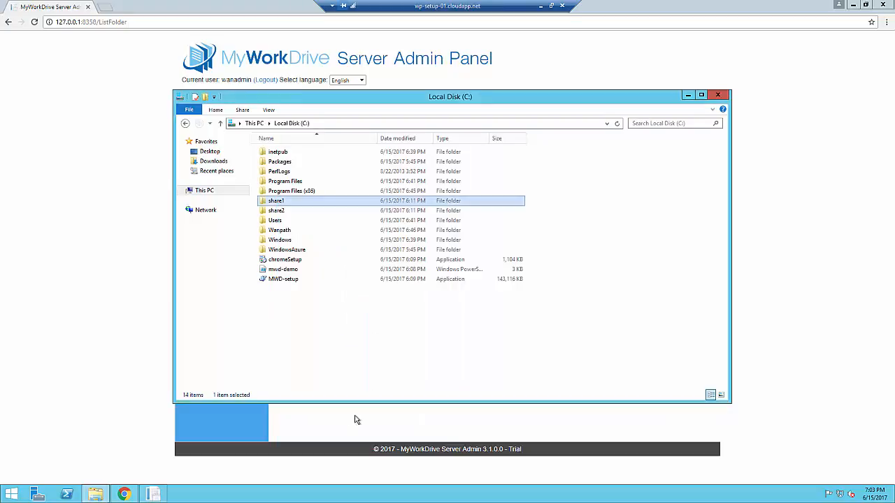
Step: Close the Local Disk (C:) window and open the admin panel's Logs page
{"action": "left_click", "coordinate": [724, 94]}
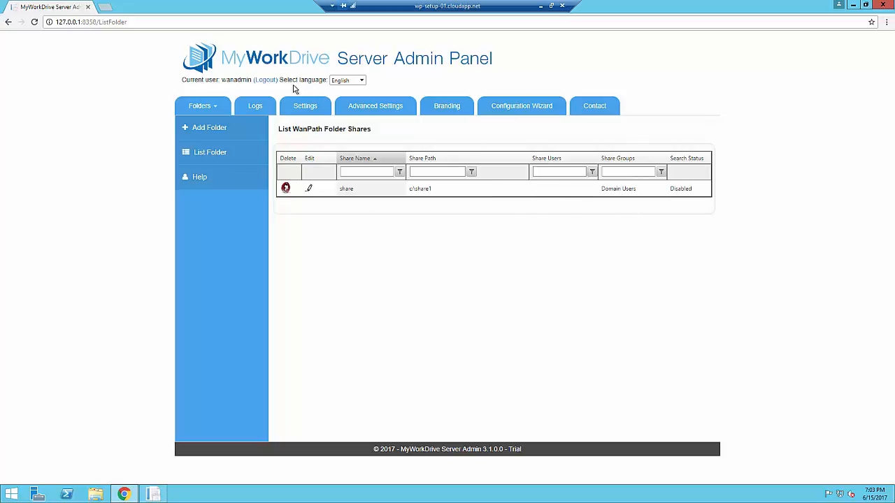
{"action": "left_click", "coordinate": [265, 106]}
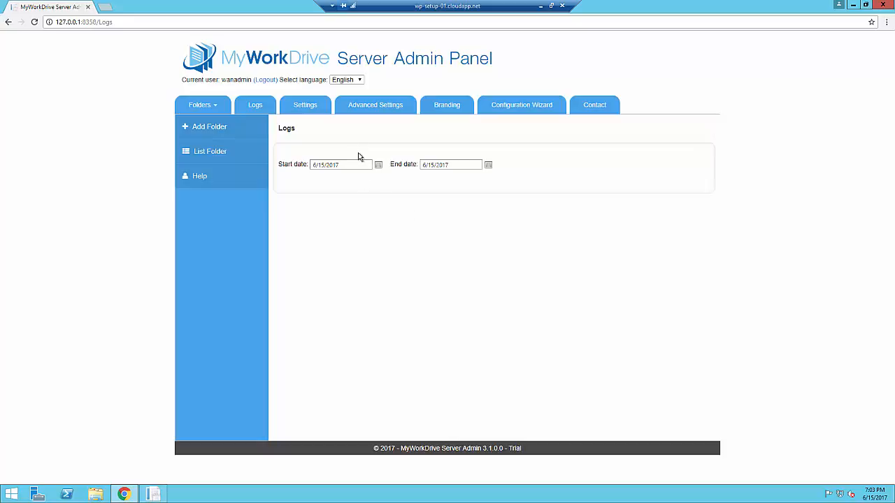
Step: Review the Settings page sections and keep the Log Level set to Errors
{"action": "left_click", "coordinate": [357, 111]}
{"action": "left_click", "coordinate": [313, 114]}
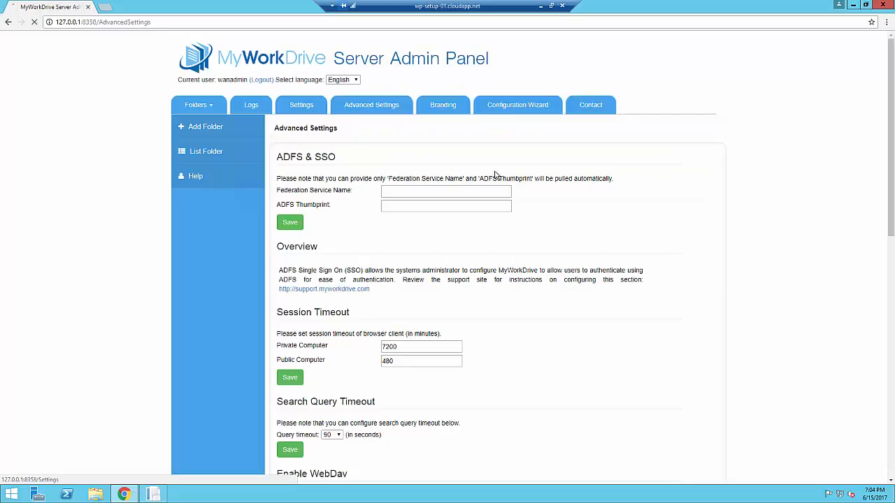
{"action": "scroll", "coordinate": [599, 245], "scroll_direction": "down", "scroll_amount": 1}
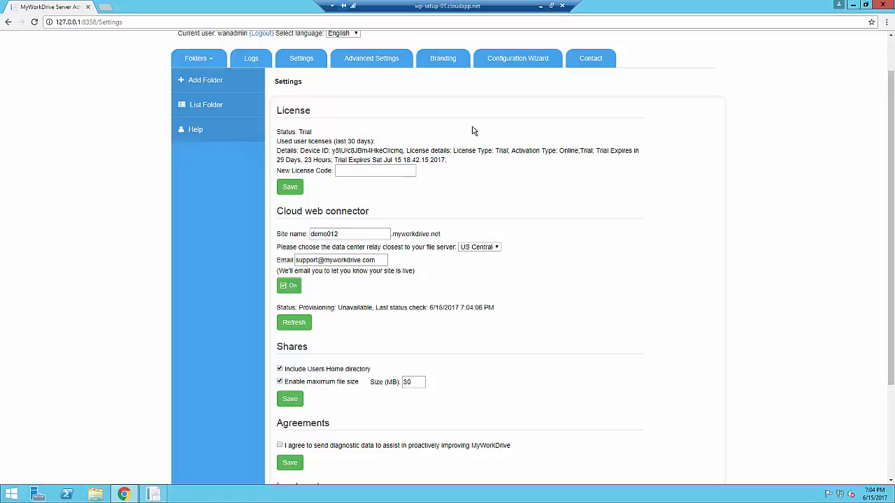
{"action": "left_click", "coordinate": [375, 173]}
{"action": "scroll", "coordinate": [612, 237], "scroll_direction": "down", "scroll_amount": 1}
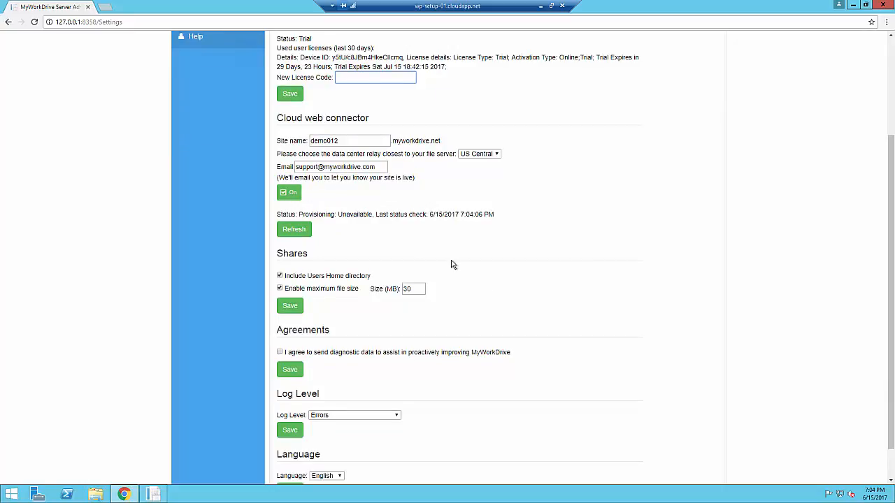
{"action": "scroll", "coordinate": [533, 299], "scroll_direction": "down", "scroll_amount": 1}
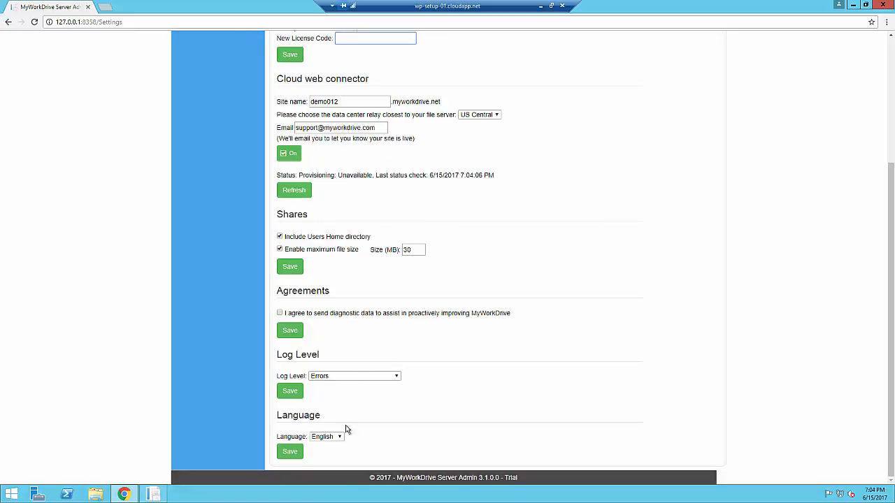
{"action": "left_click", "coordinate": [397, 376]}
{"action": "left_click", "coordinate": [535, 361]}
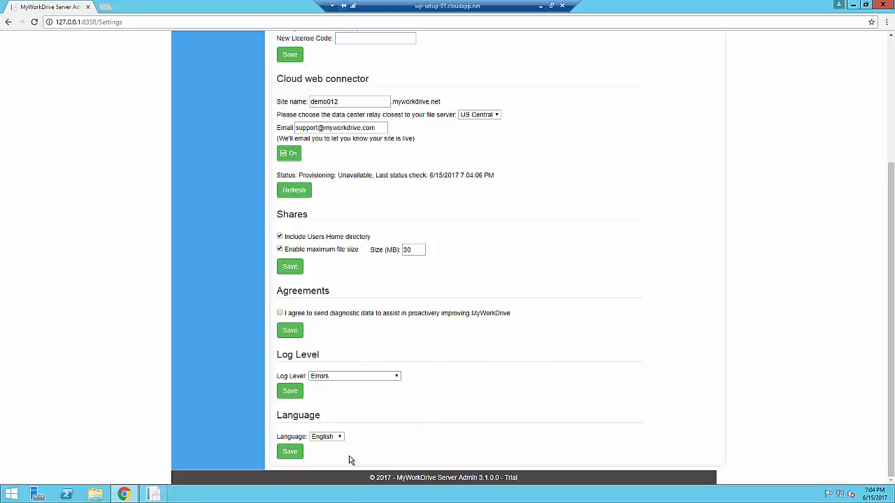
{"action": "scroll", "coordinate": [539, 371], "scroll_direction": "up", "scroll_amount": 3}
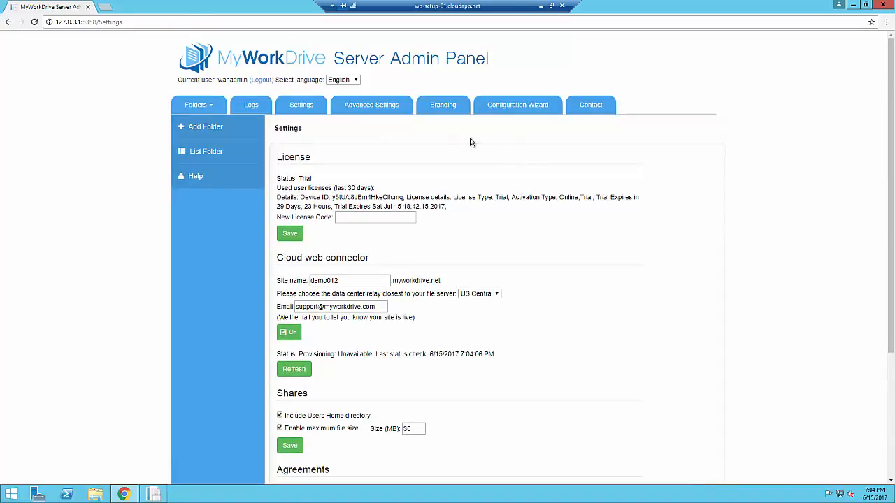
Step: Open Advanced Settings showing ADFS fields, session timeouts 7200/480 and 90-second search timeout
{"action": "left_click", "coordinate": [374, 105]}
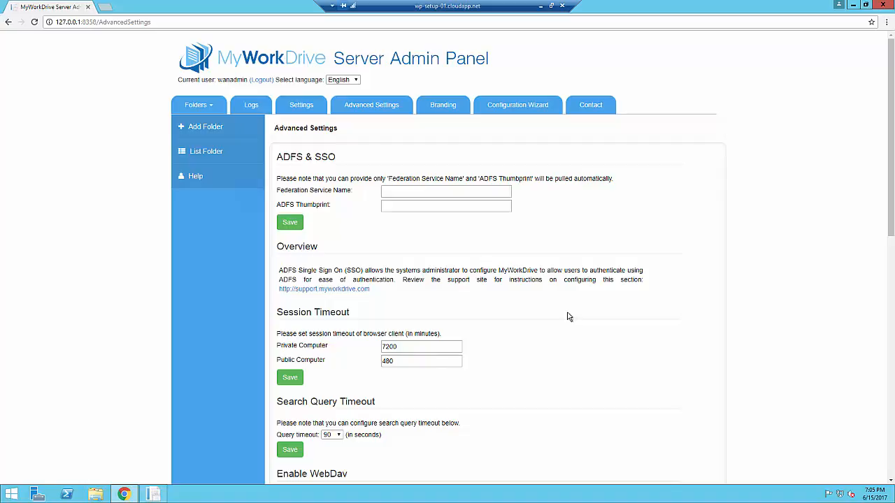
{"action": "scroll", "coordinate": [567, 317], "scroll_direction": "down", "scroll_amount": 1}
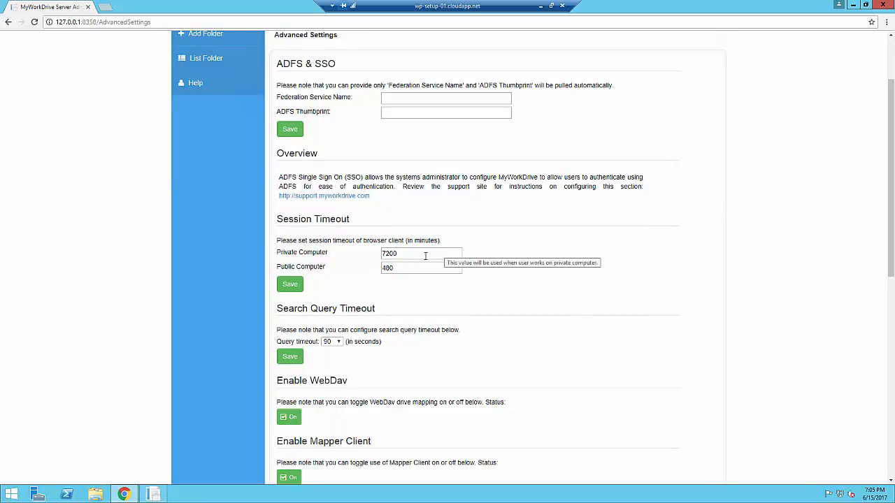
{"action": "scroll", "coordinate": [587, 303], "scroll_direction": "down", "scroll_amount": 2}
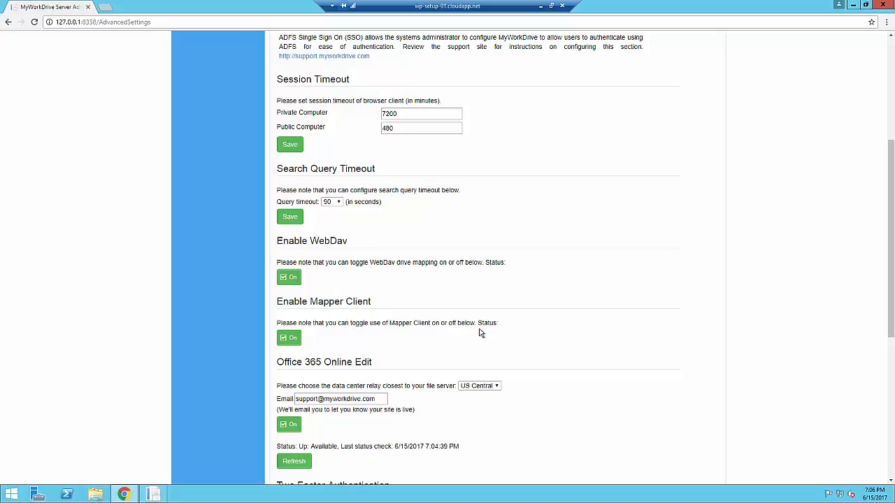
{"action": "scroll", "coordinate": [584, 336], "scroll_direction": "down", "scroll_amount": 2}
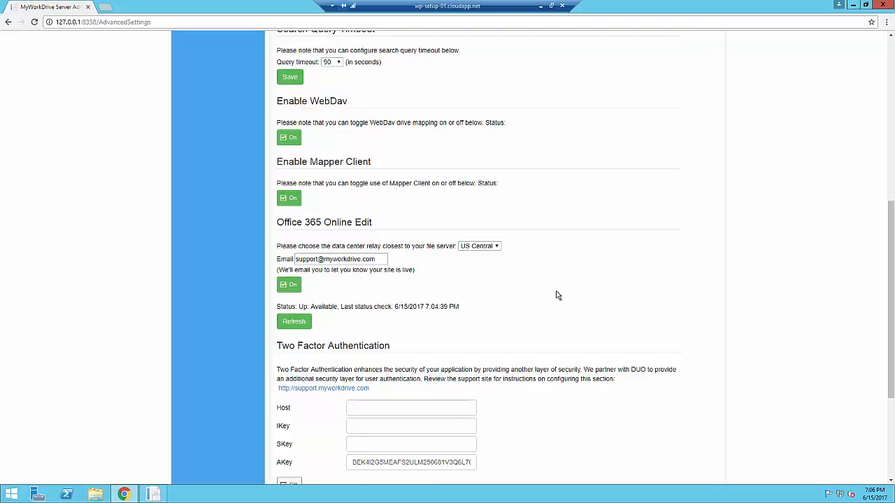
{"action": "scroll", "coordinate": [586, 294], "scroll_direction": "down", "scroll_amount": 2}
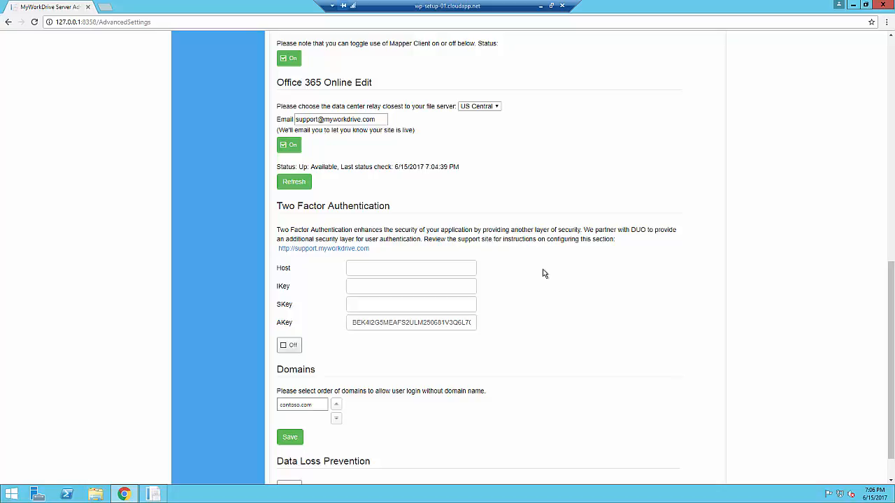
{"action": "scroll", "coordinate": [545, 274], "scroll_direction": "down", "scroll_amount": 1}
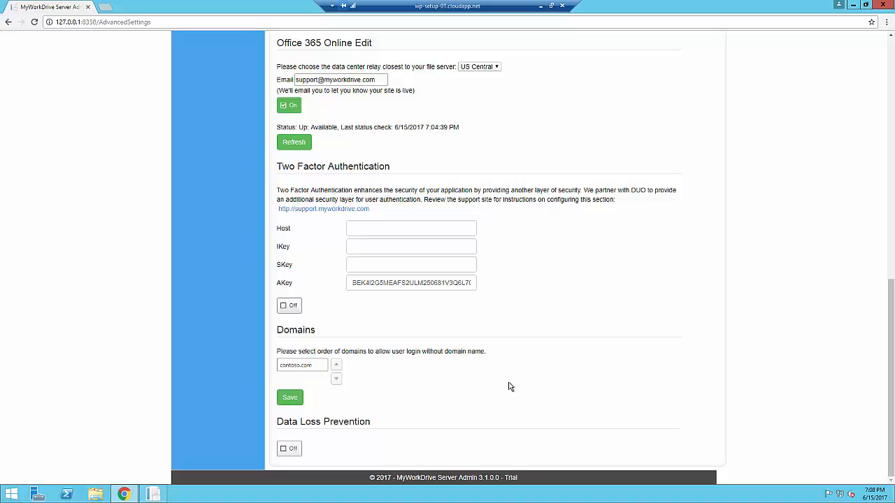
Step: Switch Data Loss Prevention On, leave download prevention unchecked, and return to the folder shares list
{"action": "left_click", "coordinate": [288, 449]}
{"action": "scroll", "coordinate": [627, 384], "scroll_direction": "down", "scroll_amount": 8}
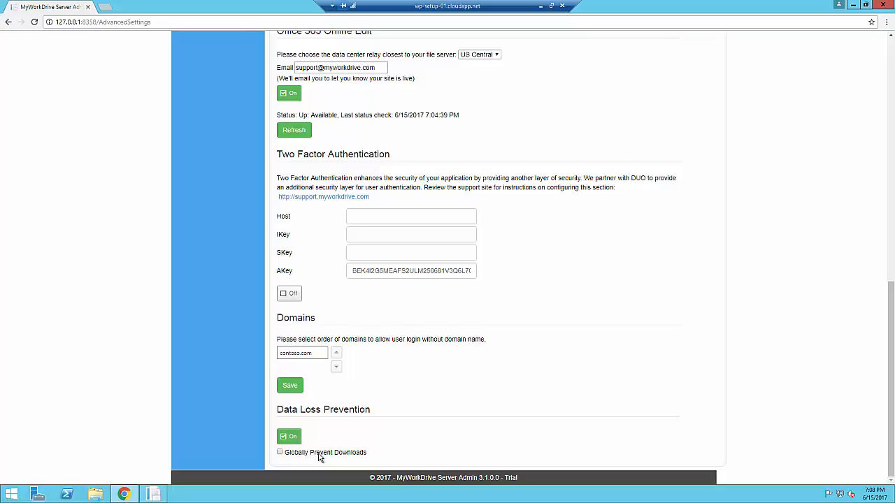
{"action": "scroll", "coordinate": [479, 448], "scroll_direction": "up", "scroll_amount": 2}
{"action": "scroll", "coordinate": [480, 448], "scroll_direction": "up", "scroll_amount": 6}
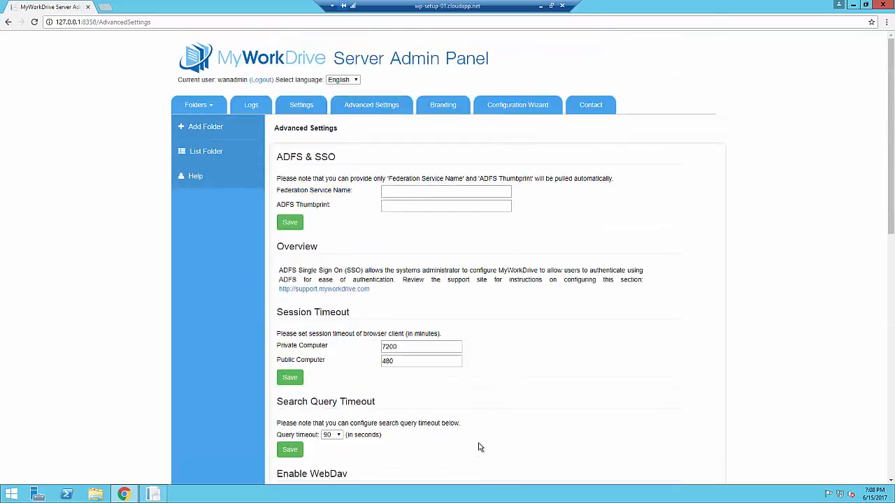
{"action": "left_click", "coordinate": [201, 151]}
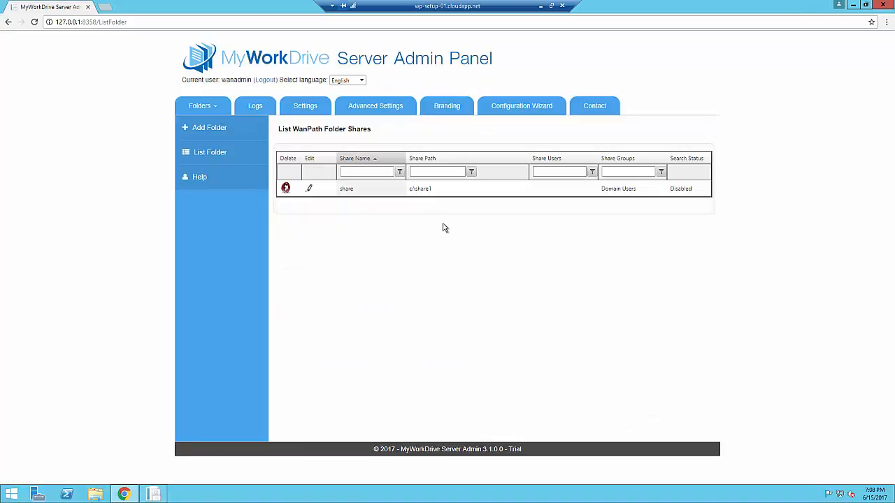
Step: On share c:\share1, add the admin user to Chosen Users and remove its download permission
{"action": "left_click", "coordinate": [310, 189]}
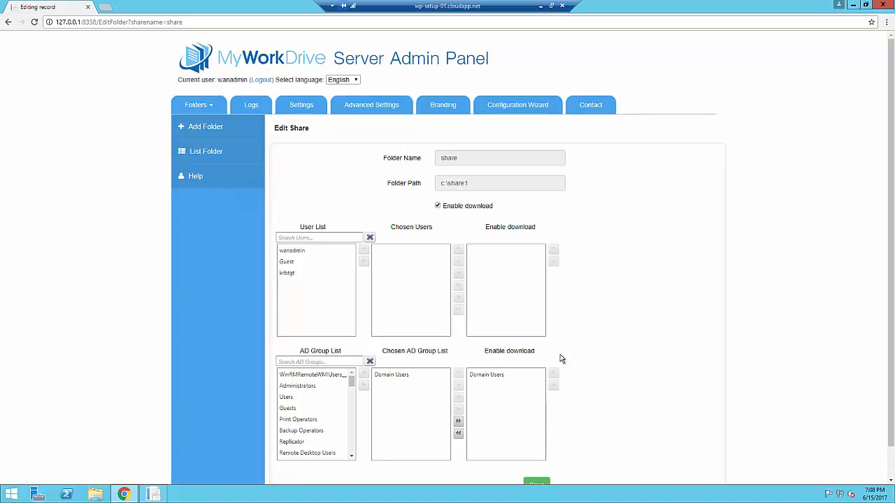
{"action": "left_click", "coordinate": [394, 376]}
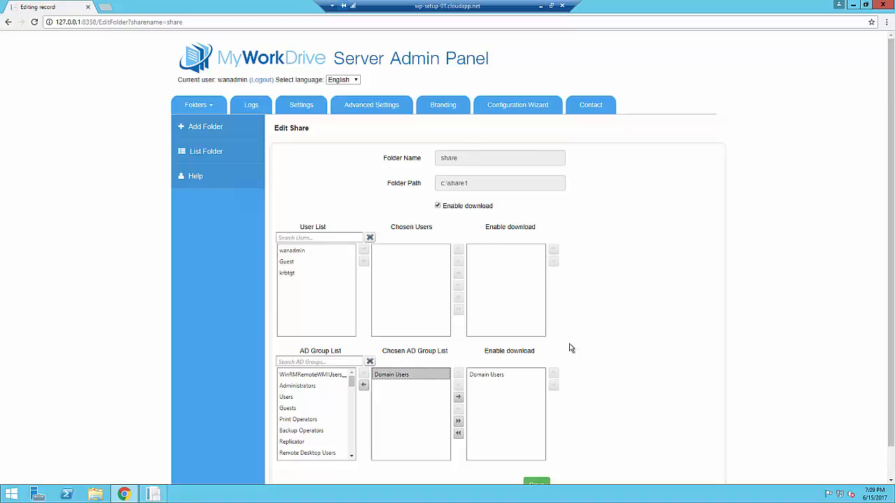
{"action": "left_click", "coordinate": [304, 251]}
{"action": "left_click", "coordinate": [364, 251]}
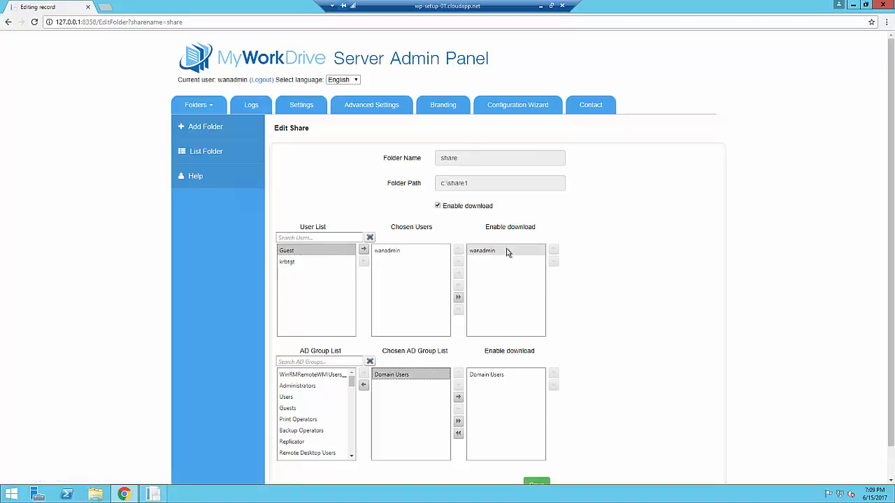
{"action": "left_click", "coordinate": [507, 251]}
{"action": "left_click", "coordinate": [458, 285]}
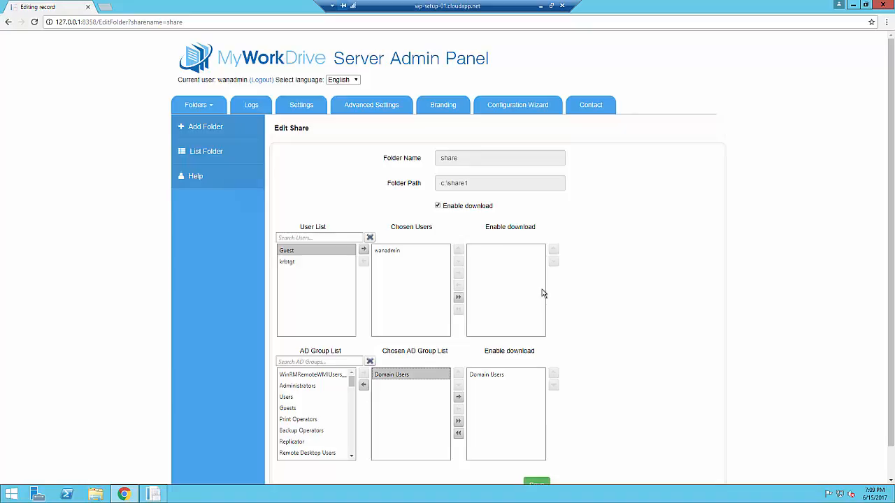
Step: Uncheck and recheck Enable download so downloads stay on, then bring up Server Manager
{"action": "left_click", "coordinate": [437, 206]}
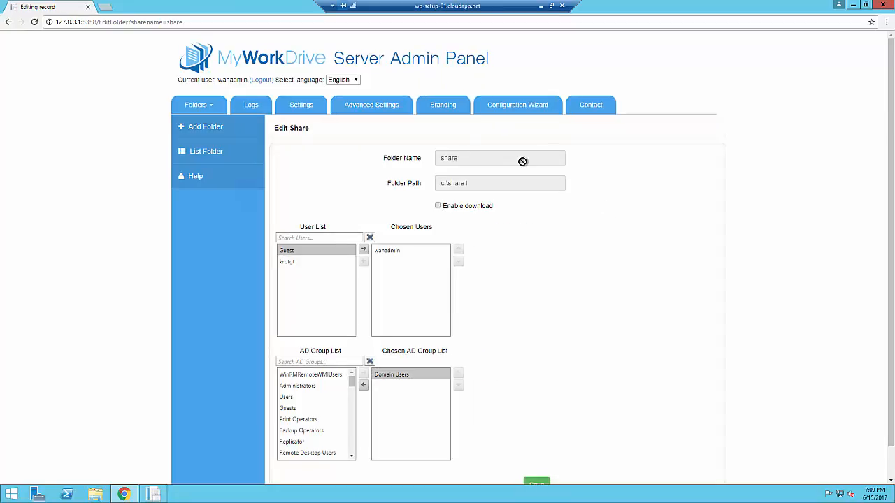
{"action": "left_click", "coordinate": [438, 206]}
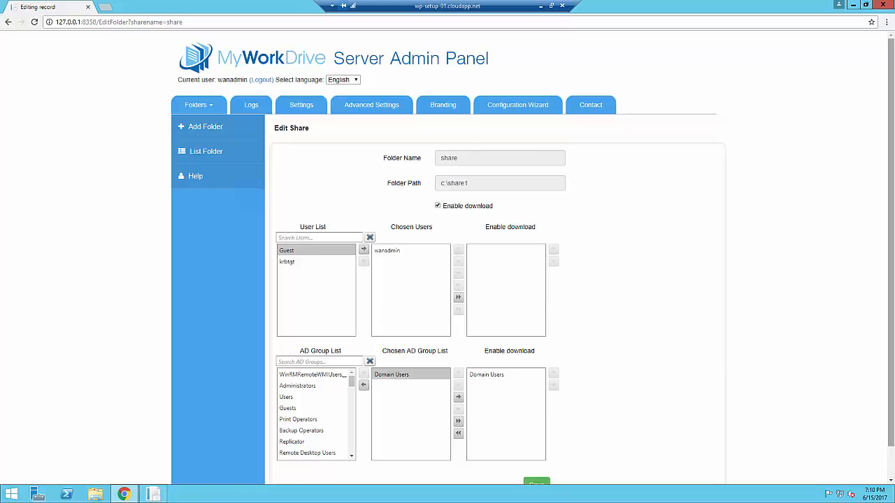
{"action": "left_click", "coordinate": [37, 496]}
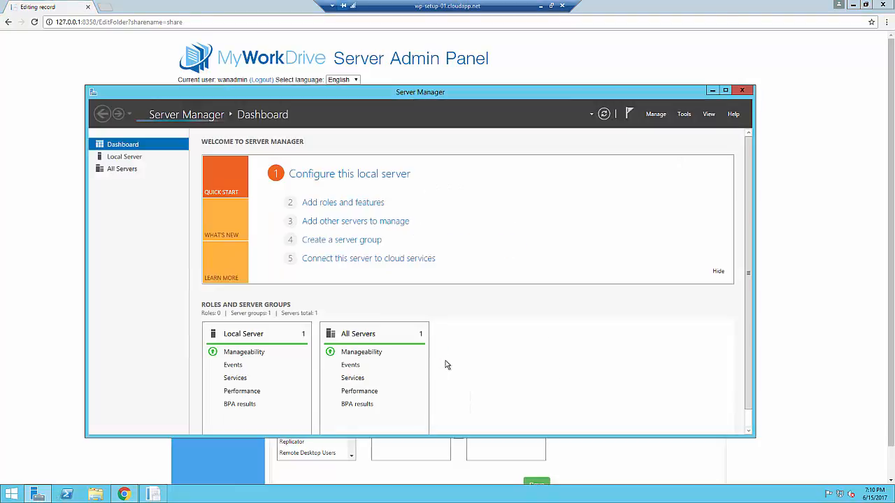
Step: Install the Windows Search Service feature on the local server, keeping default wizard settings
{"action": "left_click", "coordinate": [368, 203]}
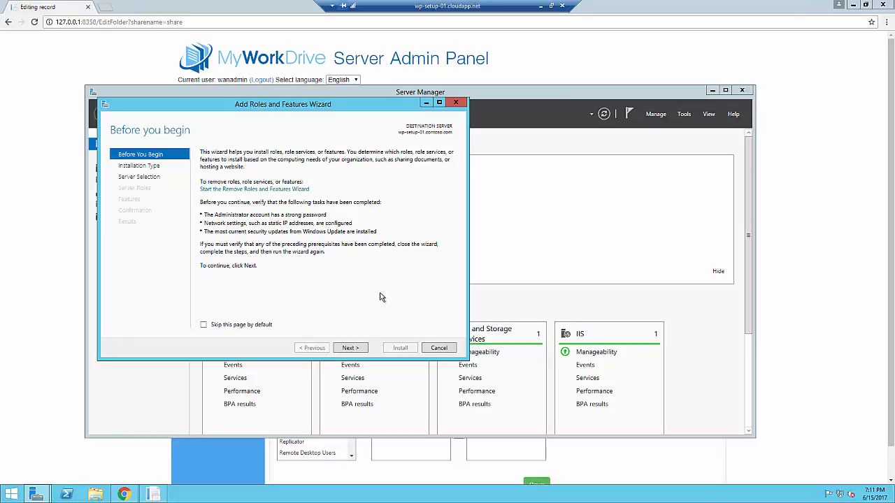
{"action": "left_click", "coordinate": [349, 352]}
{"action": "left_click", "coordinate": [349, 351]}
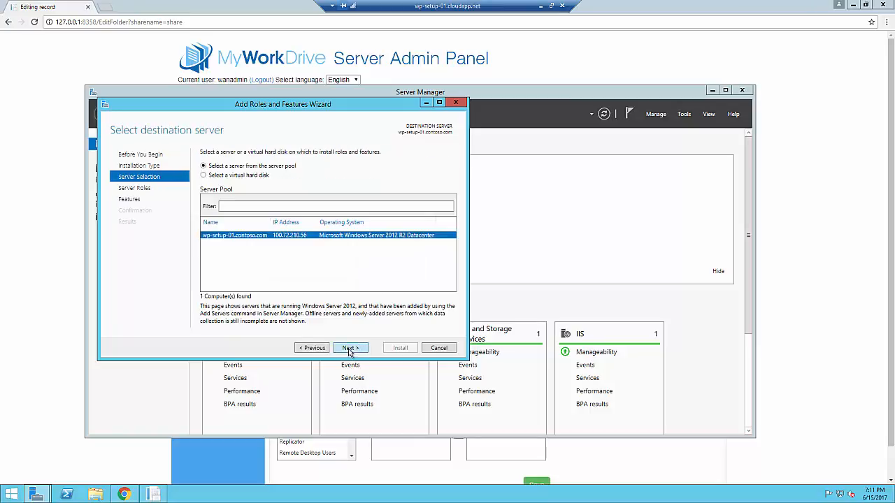
{"action": "left_click", "coordinate": [350, 352]}
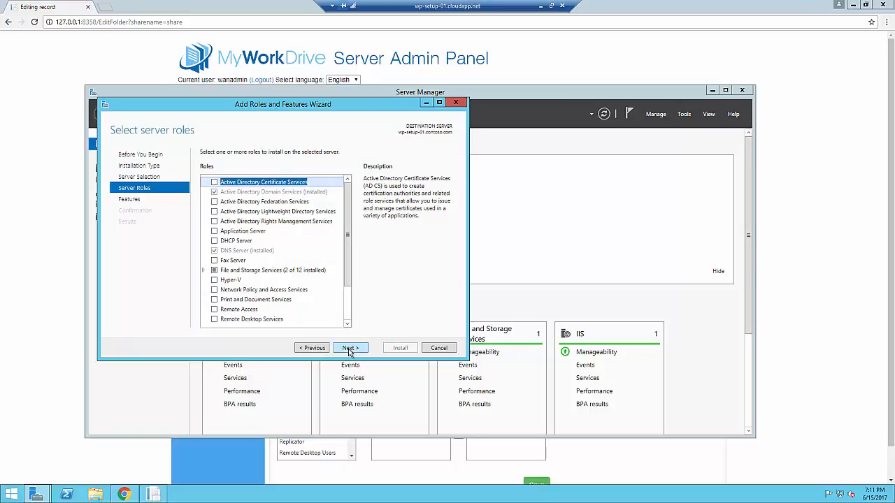
{"action": "left_click_drag", "start_coordinate": [350, 243], "coordinate": [349, 290]}
{"action": "left_click", "coordinate": [341, 349]}
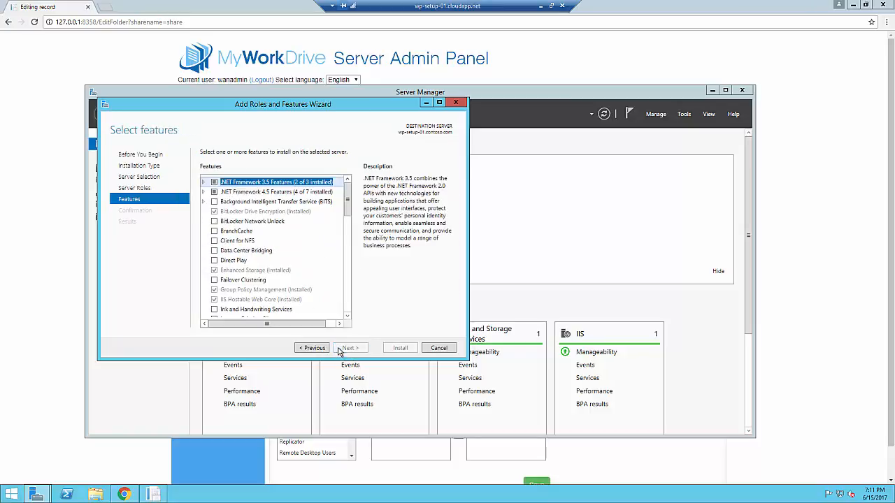
{"action": "left_click_drag", "start_coordinate": [348, 210], "coordinate": [347, 287]}
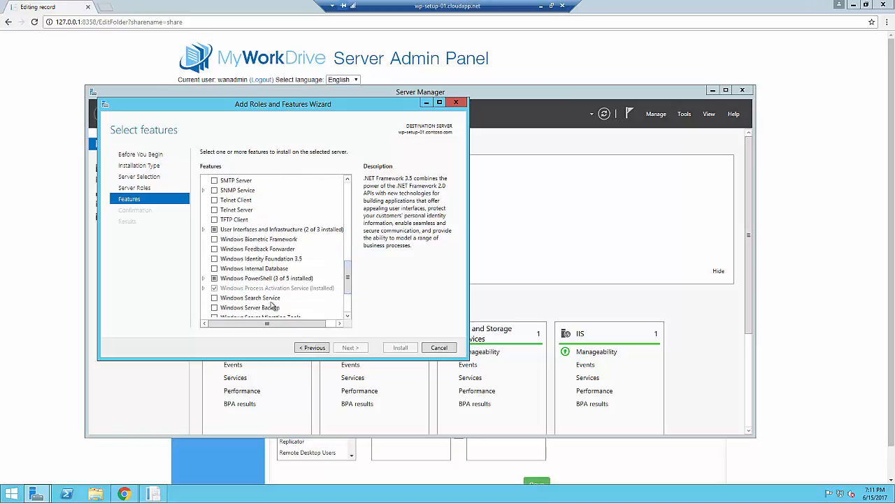
{"action": "left_click", "coordinate": [214, 298]}
{"action": "left_click", "coordinate": [349, 348]}
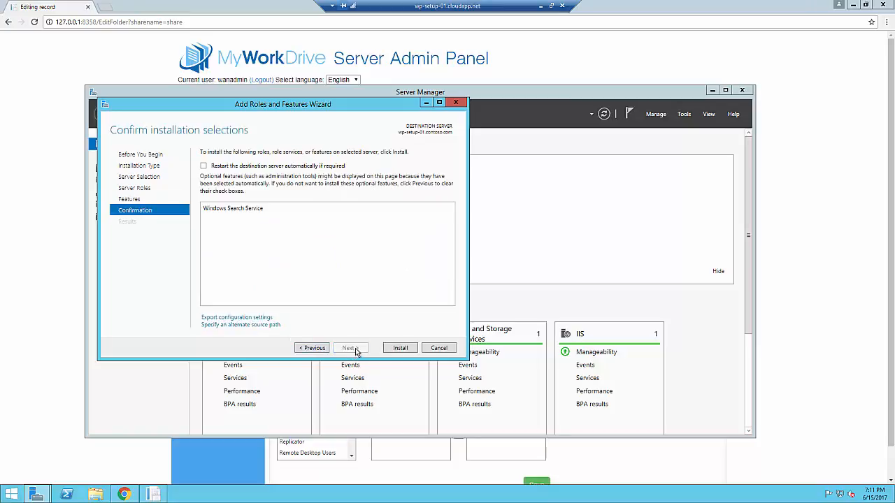
{"action": "left_click", "coordinate": [401, 348]}
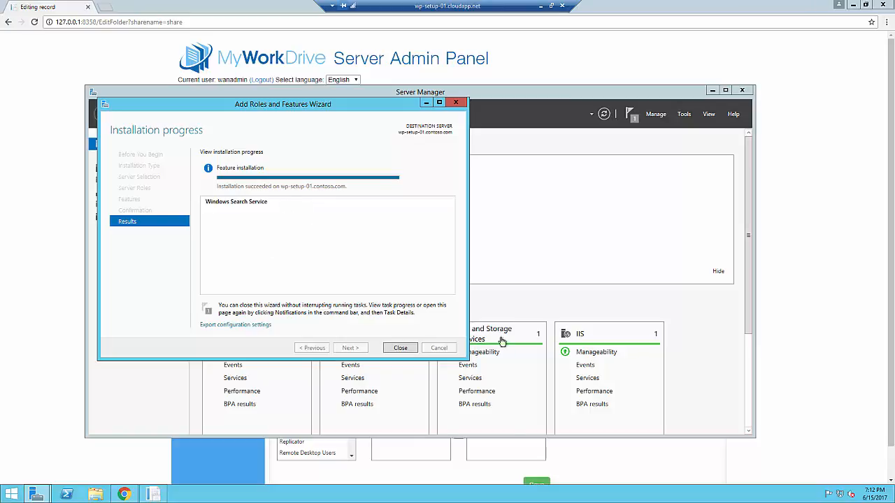
Step: Close the finished installation wizard and open Indexing Options from Control Panel in Small icons view
{"action": "left_click", "coordinate": [401, 349]}
{"action": "right_click", "coordinate": [12, 494]}
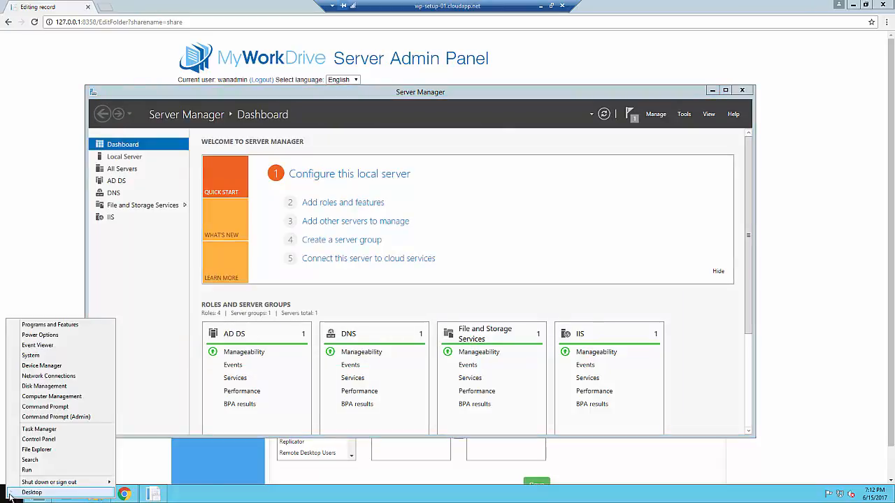
{"action": "left_click", "coordinate": [54, 442]}
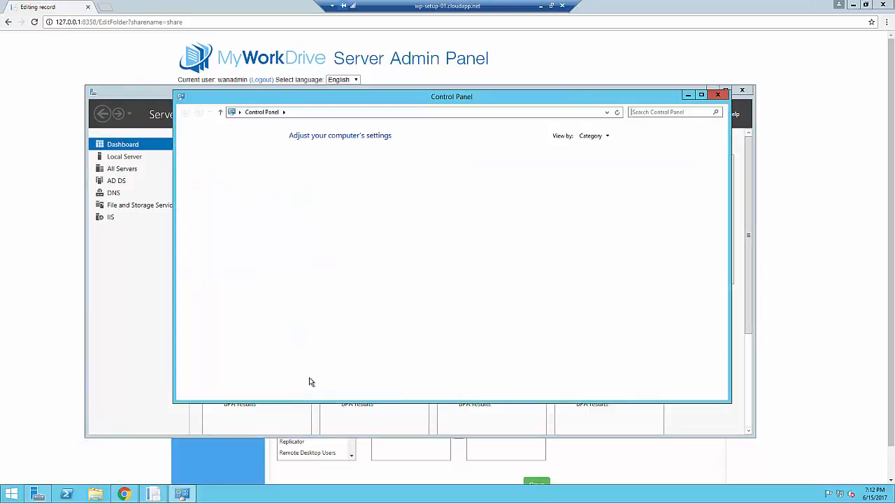
{"action": "left_click", "coordinate": [593, 136]}
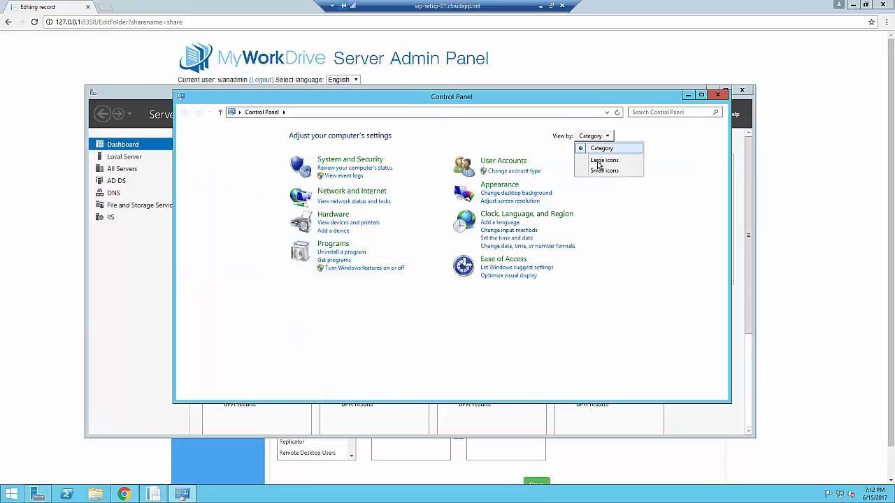
{"action": "left_click", "coordinate": [606, 168]}
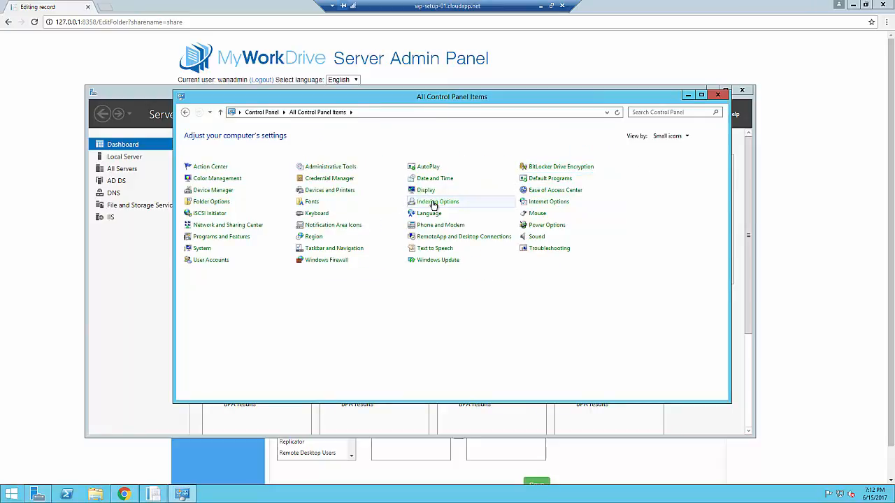
{"action": "left_click", "coordinate": [429, 202]}
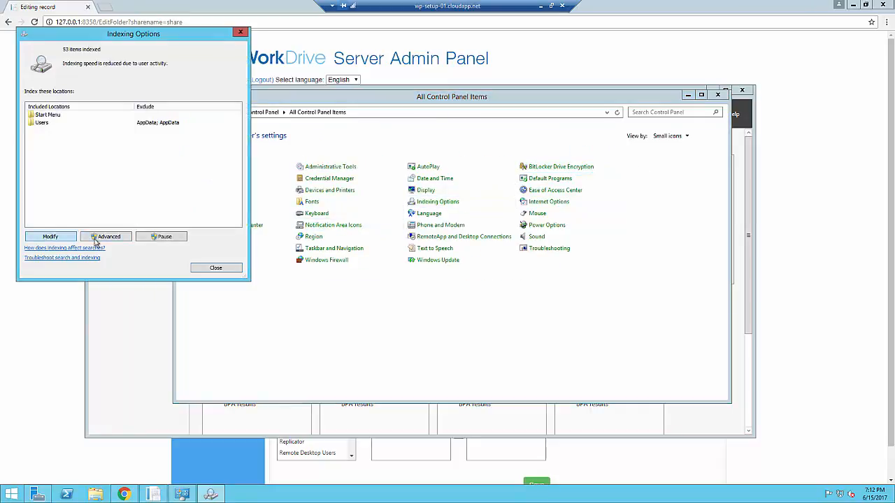
Step: Add the share1 and share2 folders on drive C to the indexed locations, then close Control Panel
{"action": "left_click", "coordinate": [96, 239]}
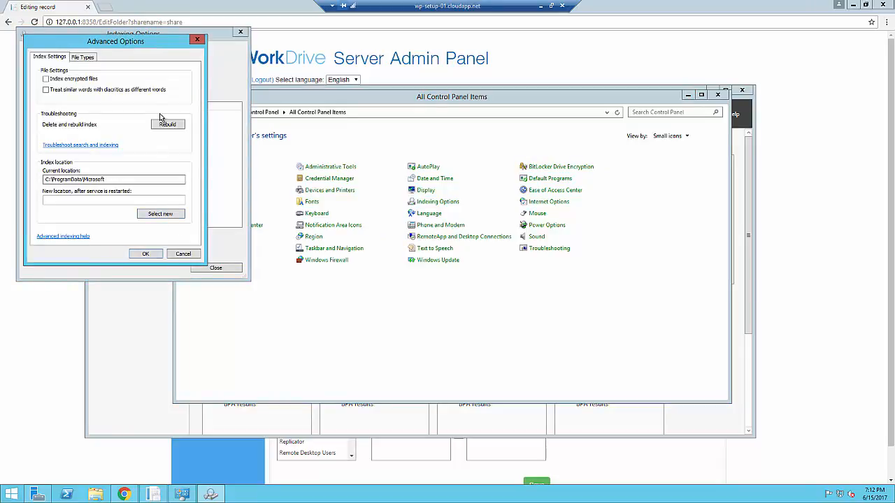
{"action": "left_click", "coordinate": [182, 255]}
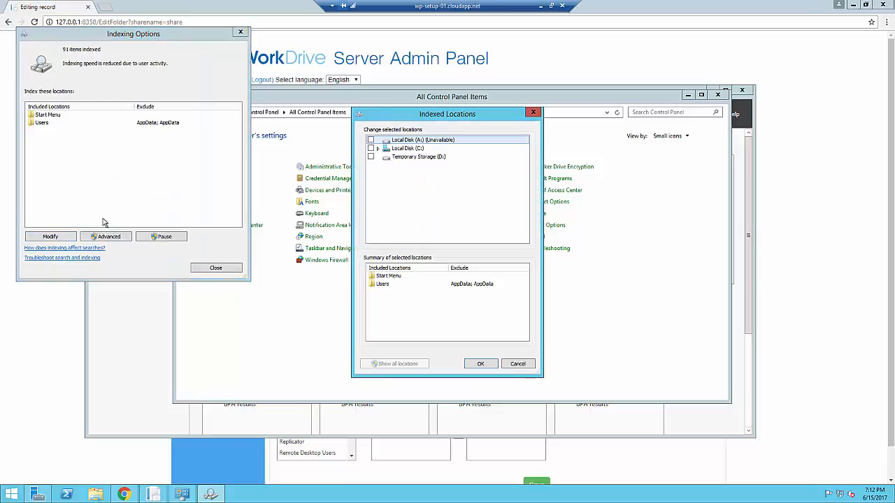
{"action": "left_click", "coordinate": [377, 148]}
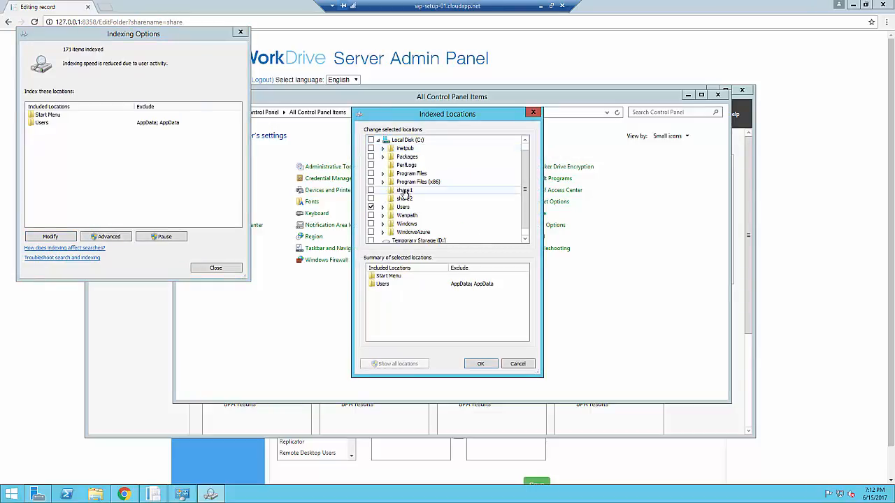
{"action": "left_click", "coordinate": [371, 191]}
{"action": "left_click", "coordinate": [371, 199]}
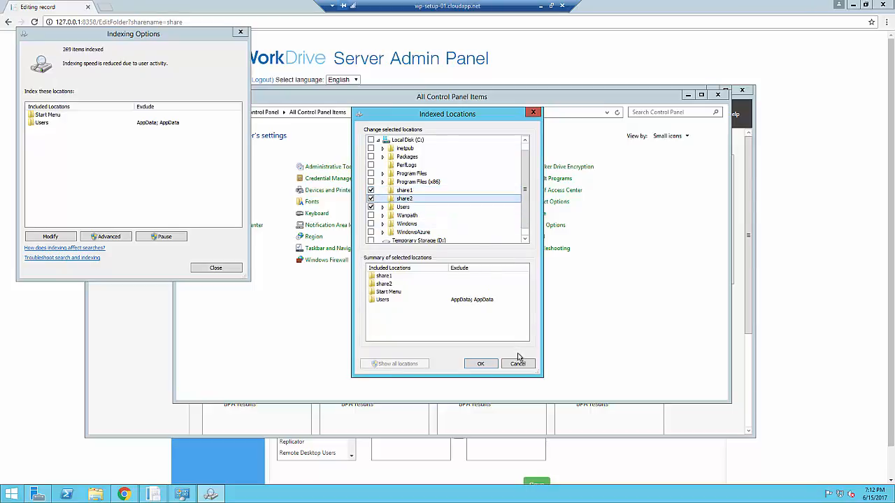
{"action": "left_click", "coordinate": [481, 365]}
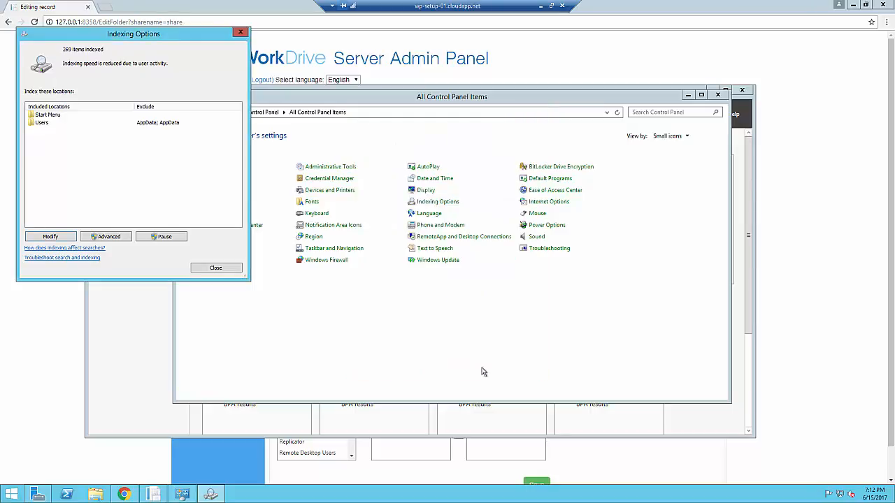
{"action": "left_click", "coordinate": [221, 270]}
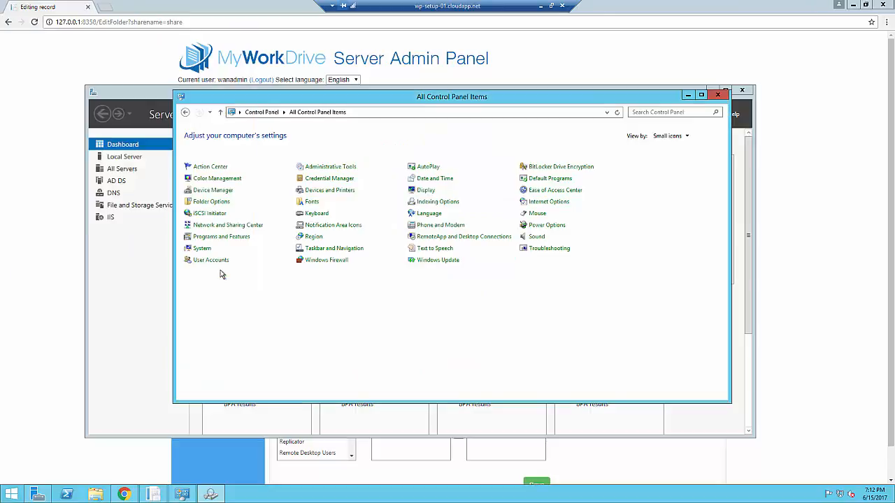
{"action": "left_click", "coordinate": [717, 95]}
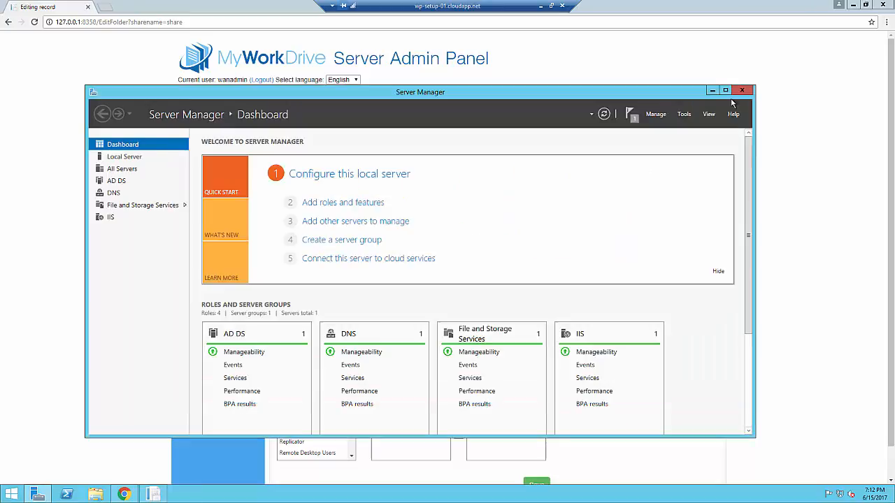
Step: Close Server Manager and return to the Admin Panel's List Folder page
{"action": "left_click", "coordinate": [742, 90]}
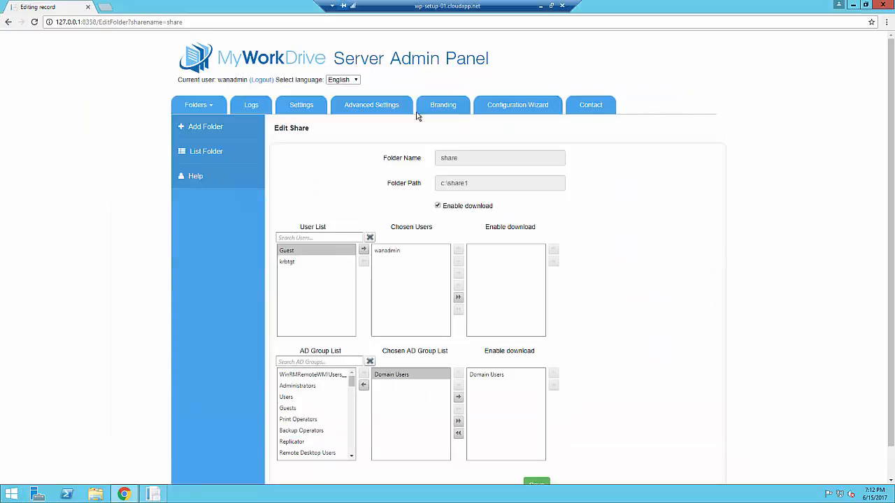
{"action": "left_click", "coordinate": [209, 155]}
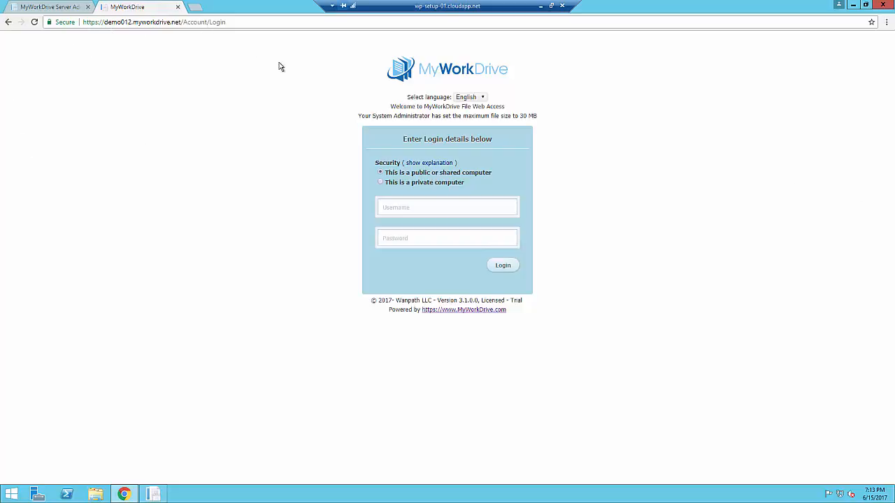
{"action": "left_click", "coordinate": [442, 202]}
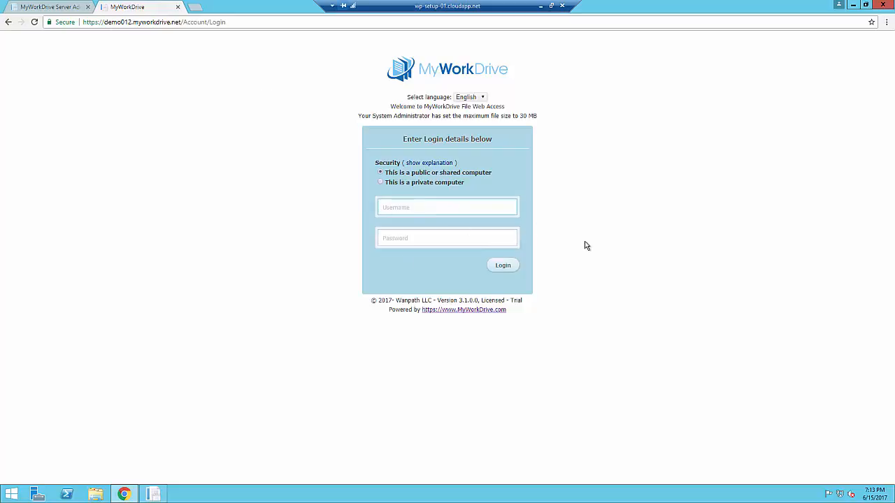